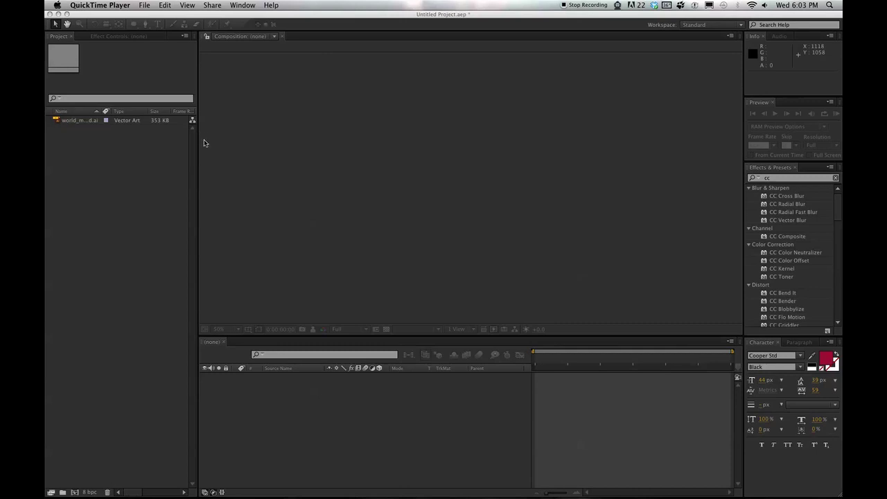
Step: Search the effects for "cc sphe" and create a composition from the world map Illustrator file
{"action": "left_click", "coordinate": [778, 178]}
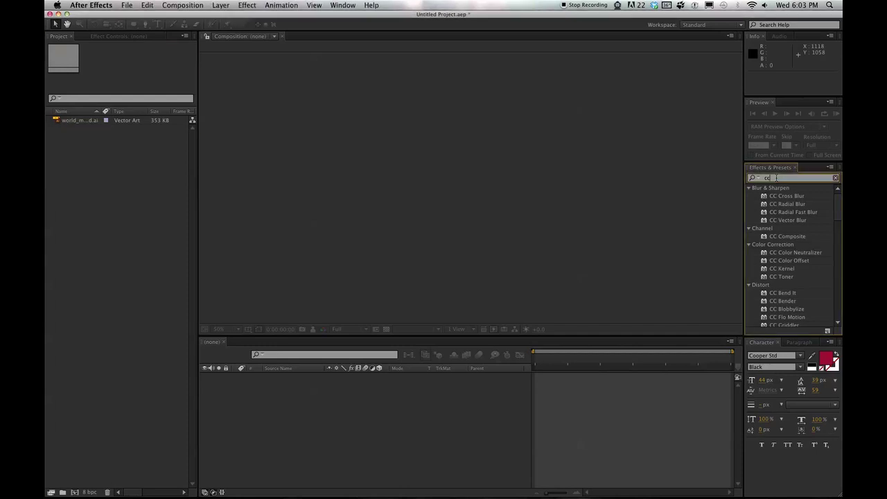
{"action": "type", "text": "sphe"}
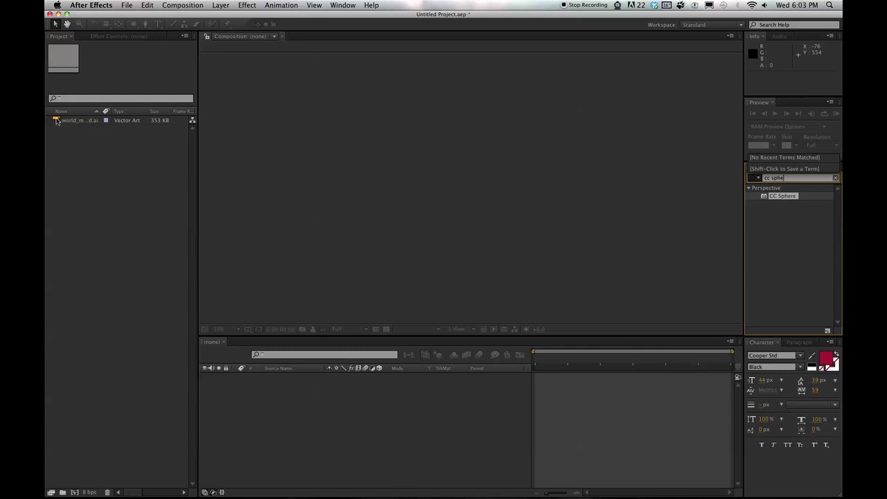
{"action": "left_click_drag", "start_coordinate": [57, 121], "coordinate": [75, 493]}
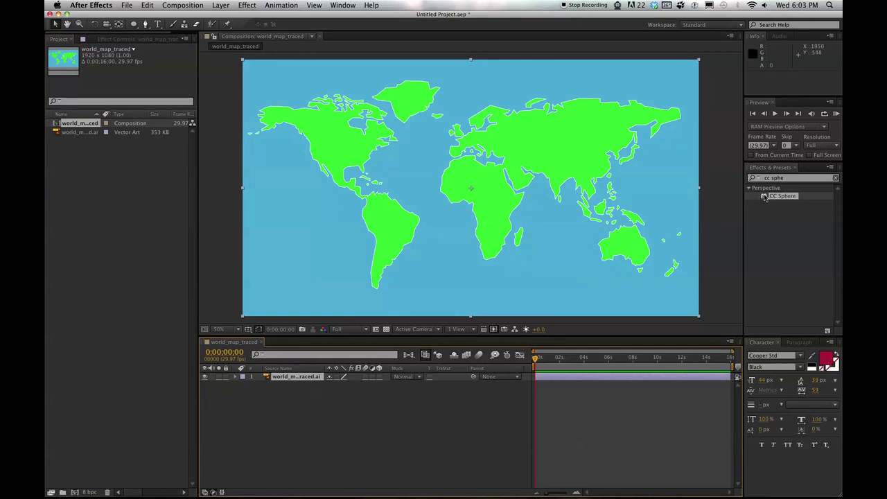
Step: Apply CC Sphere to the map layer, setting Rotation Y to 21° and Rotation Z to 13°
{"action": "left_click_drag", "start_coordinate": [764, 198], "coordinate": [470, 193]}
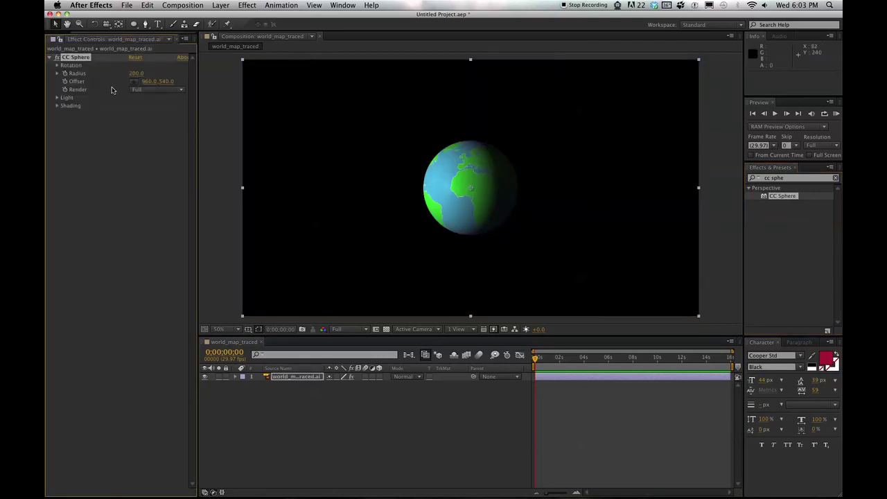
{"action": "left_click", "coordinate": [58, 66]}
{"action": "left_click_drag", "start_coordinate": [136, 111], "coordinate": [156, 109]}
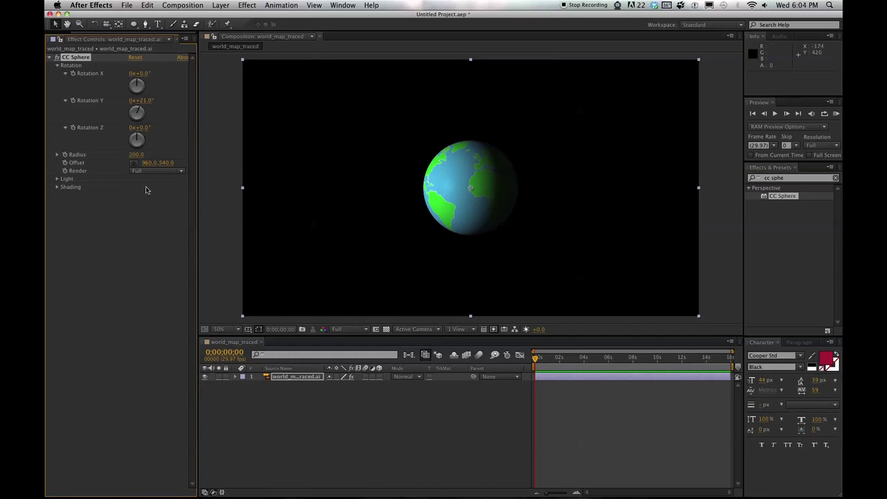
{"action": "left_click_drag", "start_coordinate": [141, 128], "coordinate": [124, 106]}
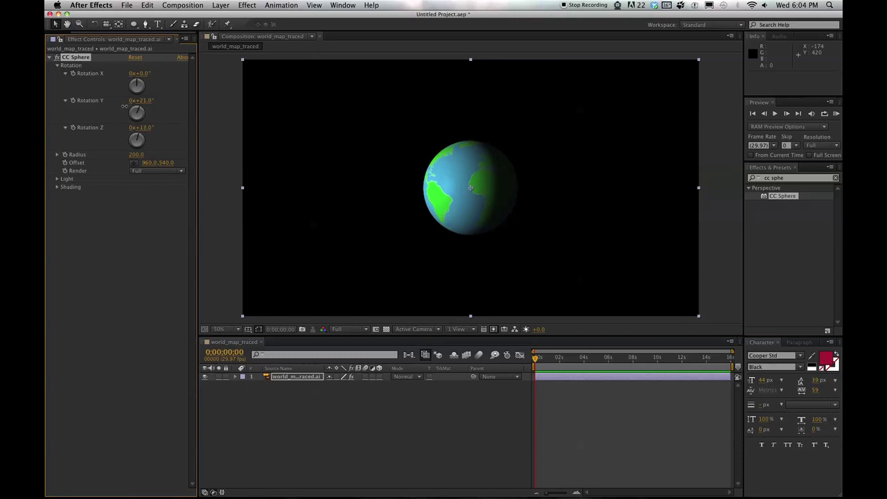
Step: Delete the CC Sphere effect from the map layer and shorten the effects search to "cc"
{"action": "left_click", "coordinate": [56, 58]}
{"action": "left_click", "coordinate": [56, 58]}
{"action": "key", "text": "Delete"}
{"action": "left_click", "coordinate": [792, 178]}
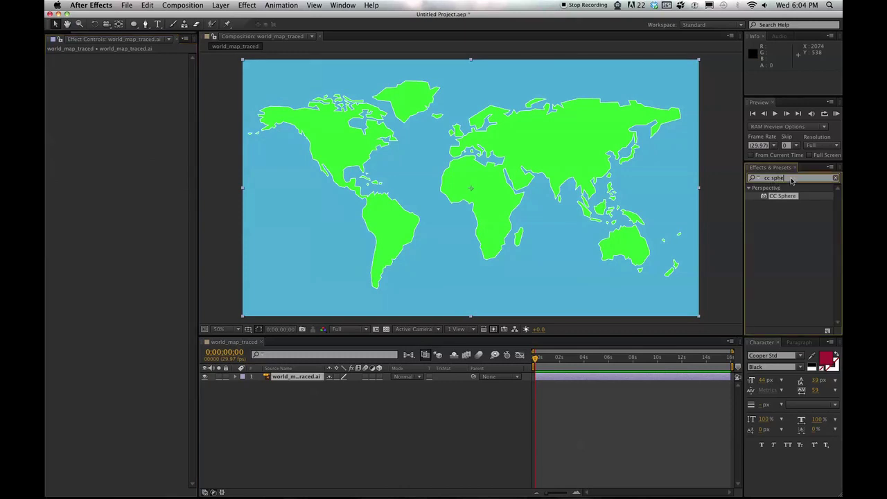
{"action": "key", "text": "BackSpace"}
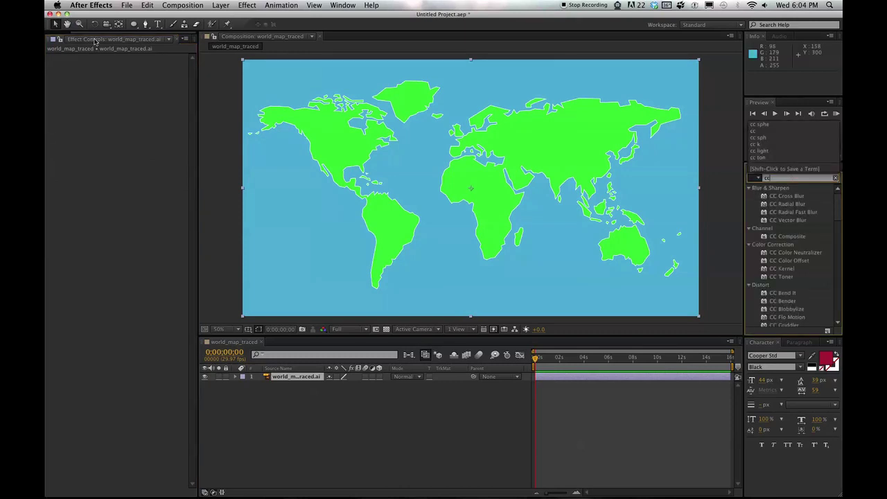
Step: Nest the world_map_traced composition inside a new composition of its own
{"action": "left_click", "coordinate": [58, 38]}
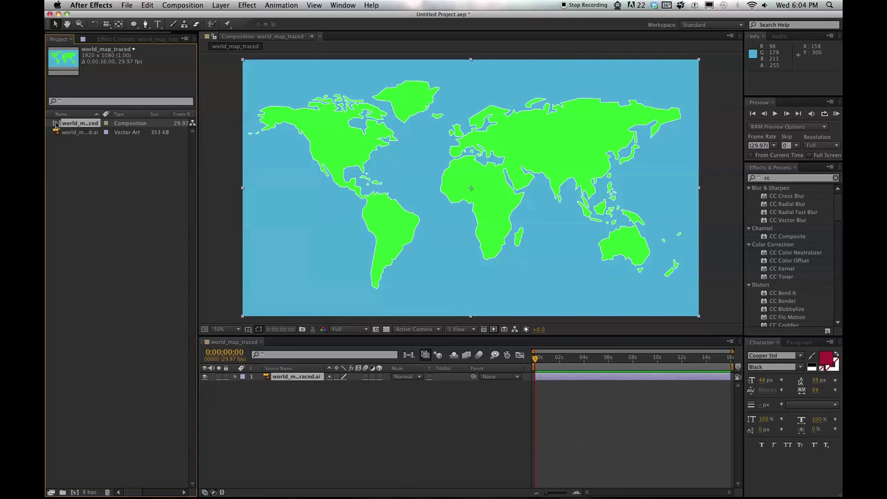
{"action": "left_click_drag", "start_coordinate": [74, 492], "coordinate": [75, 492]}
{"action": "left_click_drag", "start_coordinate": [538, 356], "coordinate": [501, 365]}
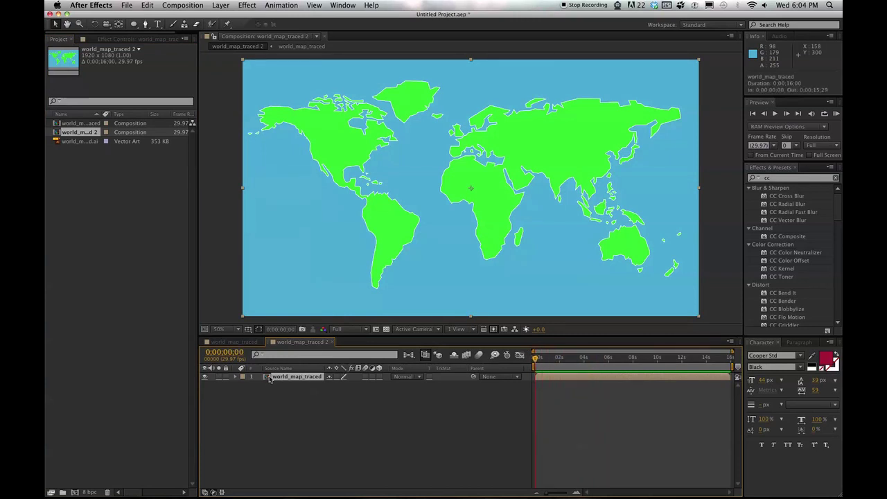
Step: Reveal the nested map layer's Position and Scale, and scale it down to 46%
{"action": "key", "text": "s"}
{"action": "key", "text": "shift+p"}
{"action": "left_click", "coordinate": [340, 393]}
{"action": "type", "text": "47"}
{"action": "key", "text": "Return"}
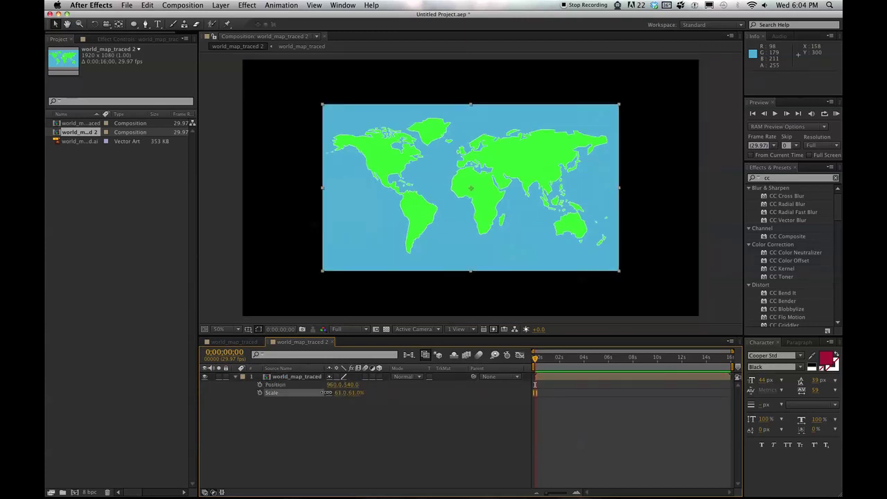
{"action": "left_click_drag", "start_coordinate": [316, 392], "coordinate": [316, 392]}
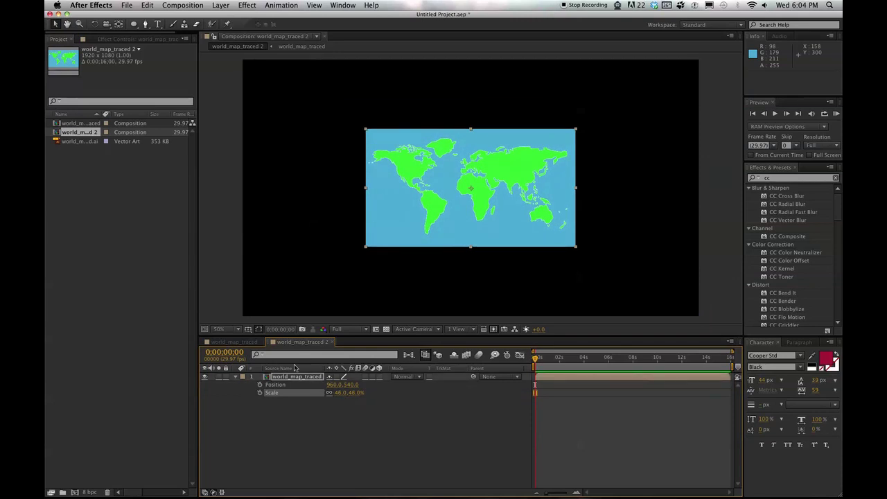
Step: Create a new composition named Main, using the HDTV 1080 29.97 preset with a 16-second duration
{"action": "left_click", "coordinate": [92, 275]}
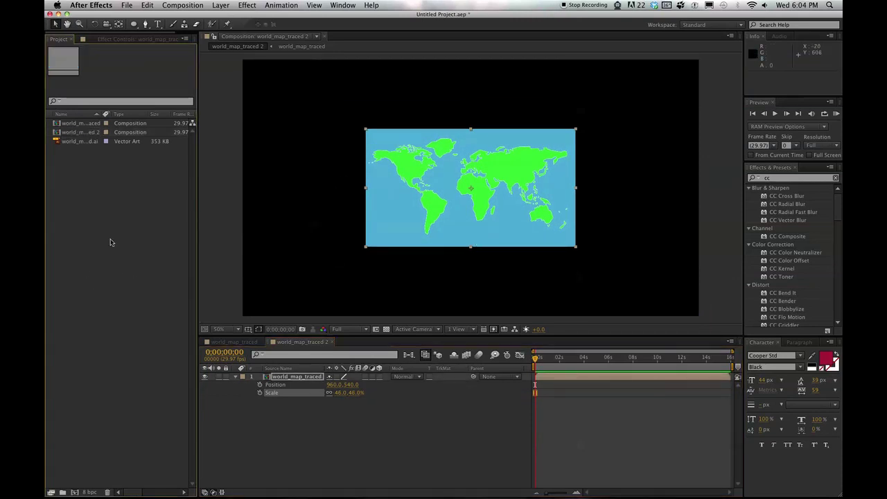
{"action": "left_click", "coordinate": [185, 5]}
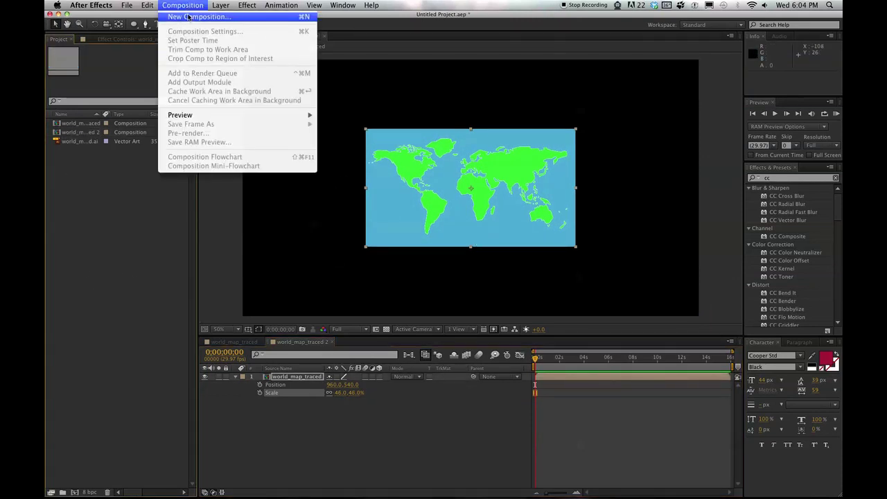
{"action": "left_click", "coordinate": [190, 18]}
{"action": "type", "text": "Ma"}
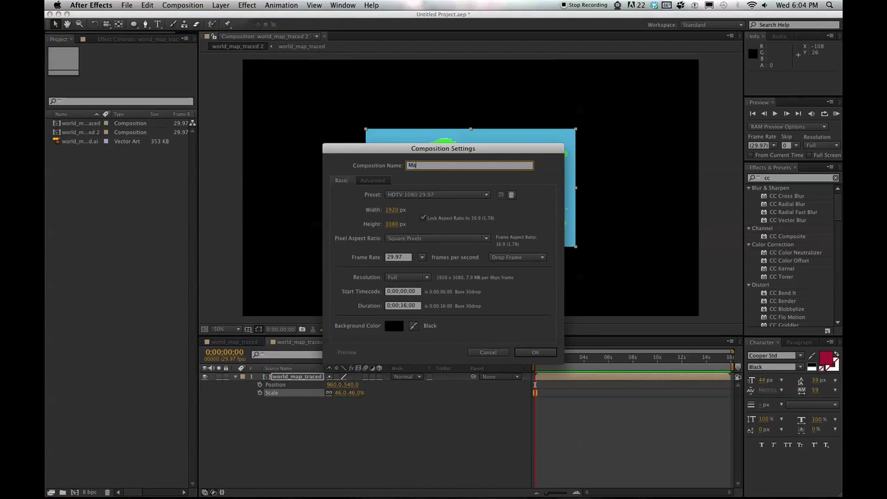
{"action": "type", "text": "in"}
{"action": "key", "text": "Return"}
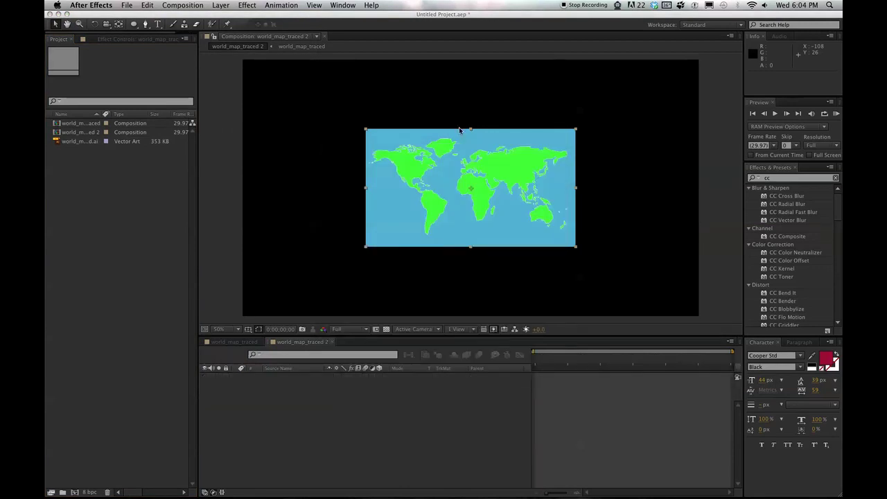
Step: Add world_map_traced 2 to the Main composition and mask it with a centred circle nearly as tall as the map
{"action": "left_click_drag", "start_coordinate": [57, 140], "coordinate": [288, 419]}
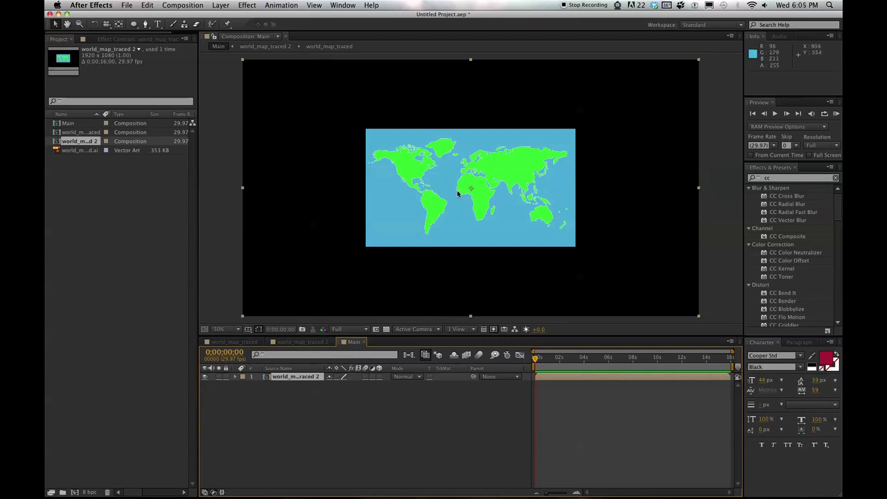
{"action": "key", "text": "q"}
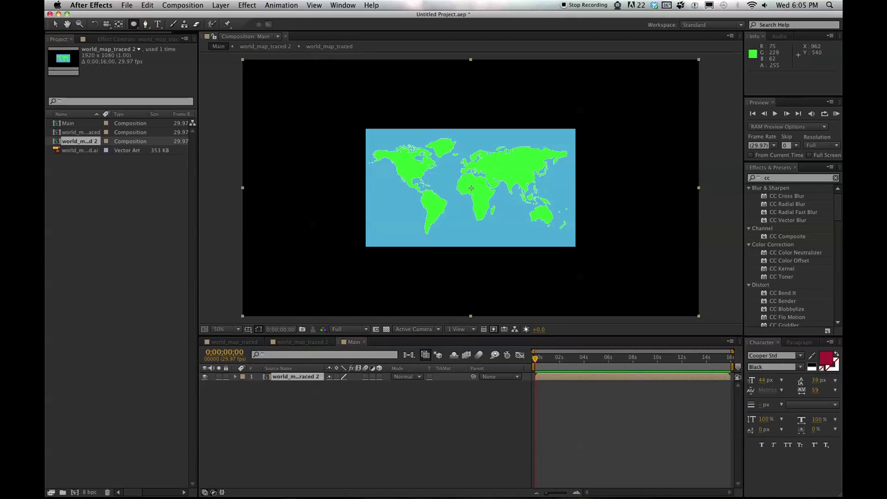
{"action": "left_click", "coordinate": [471, 188]}
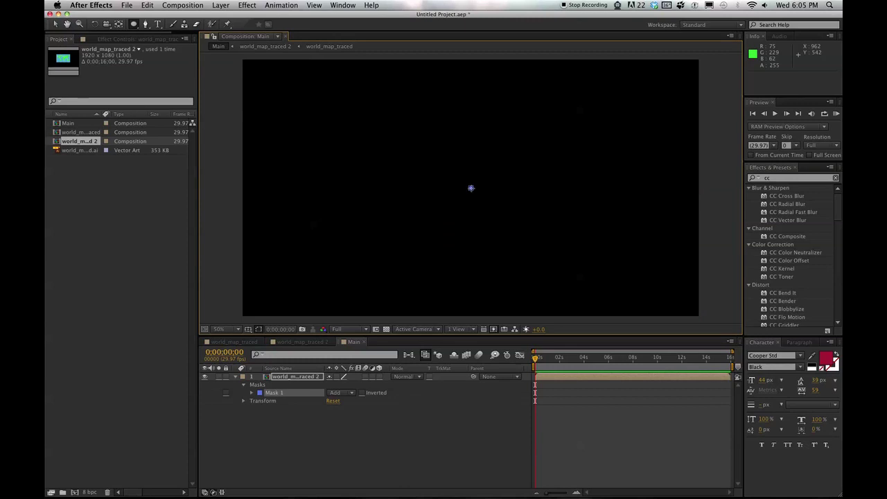
{"action": "left_click_drag", "start_coordinate": [471, 188], "coordinate": [426, 130]}
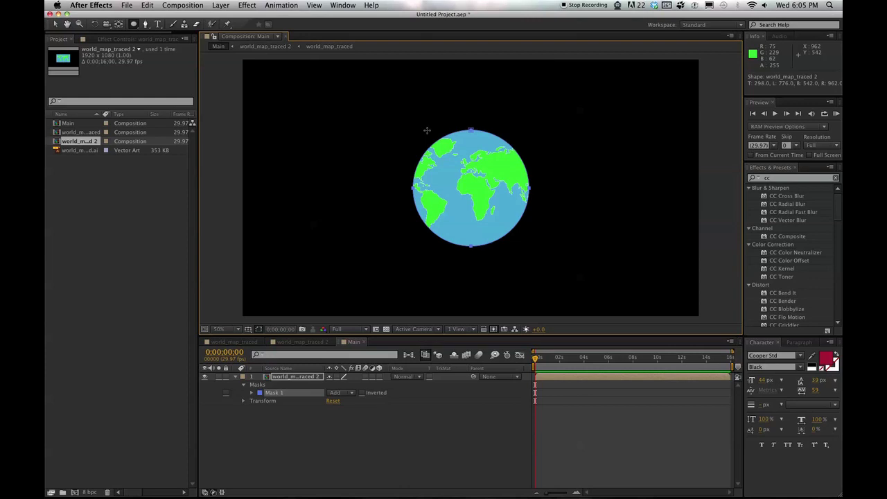
{"action": "left_click", "coordinate": [482, 459]}
{"action": "mouse_move", "coordinate": [536, 357]}
{"action": "left_mouse_down"}
{"action": "mouse_move", "coordinate": [597, 355]}
{"action": "mouse_move", "coordinate": [517, 351]}
{"action": "mouse_move", "coordinate": [617, 355]}
{"action": "mouse_move", "coordinate": [531, 350]}
{"action": "left_mouse_up"}
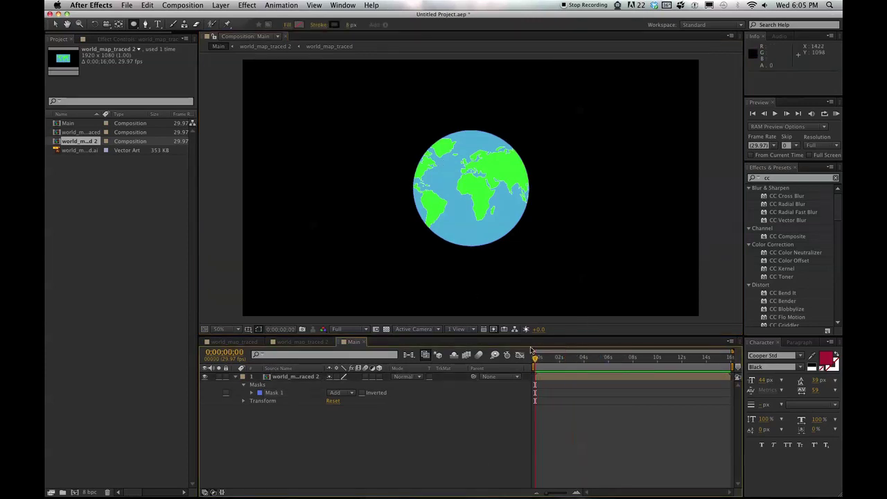
Step: In world_map_traced 2, keyframe the map's Position at 0 seconds and shift the map right at about 10 seconds
{"action": "left_click", "coordinate": [297, 343]}
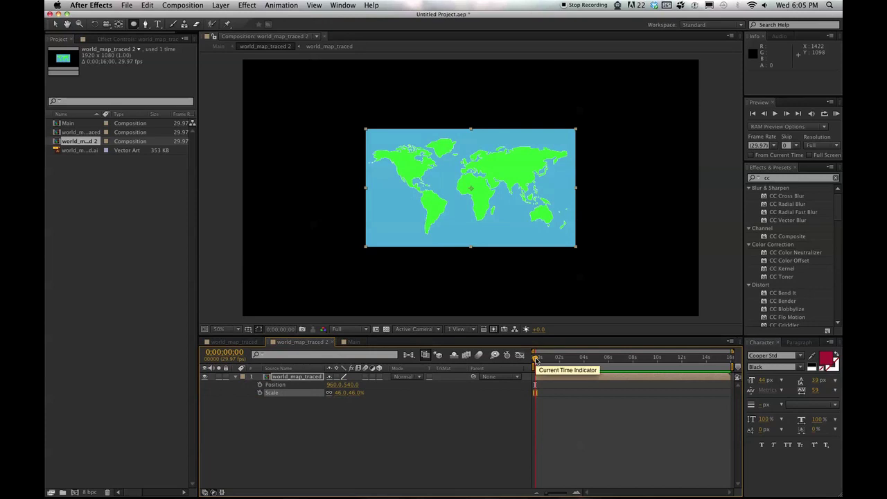
{"action": "left_click", "coordinate": [260, 385]}
{"action": "left_click_drag", "start_coordinate": [535, 358], "coordinate": [657, 370]}
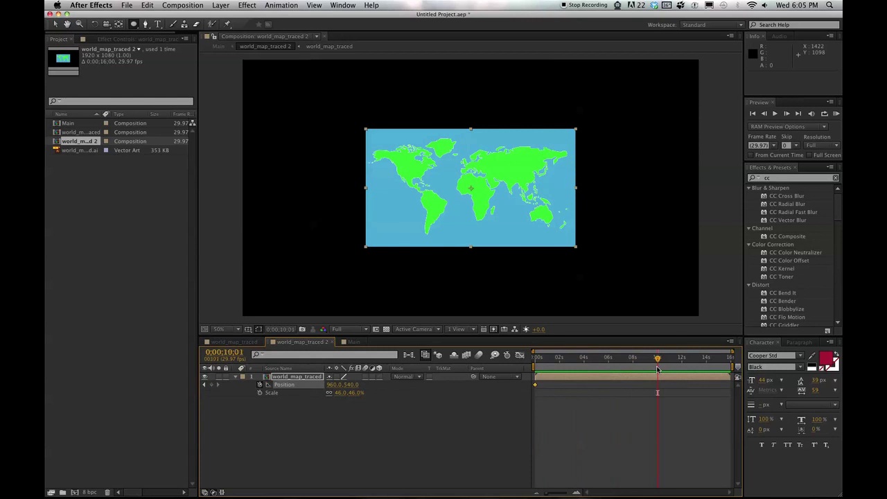
{"action": "key", "text": "Page_Up"}
{"action": "left_click_drag", "start_coordinate": [333, 385], "coordinate": [370, 384]}
Step: Shift the map left at the first Position keyframe and scrub through the spinning globe in the Main composition
{"action": "left_click", "coordinate": [205, 385]}
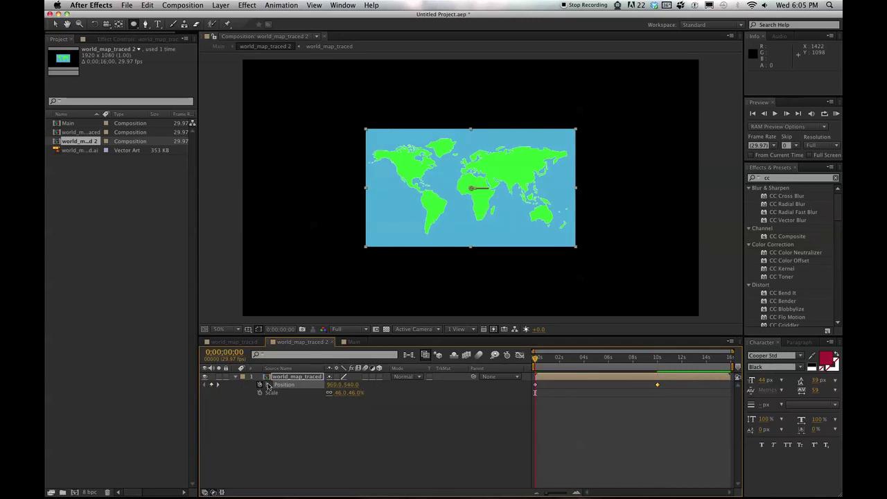
{"action": "left_click_drag", "start_coordinate": [331, 386], "coordinate": [275, 389]}
{"action": "left_click", "coordinate": [351, 342]}
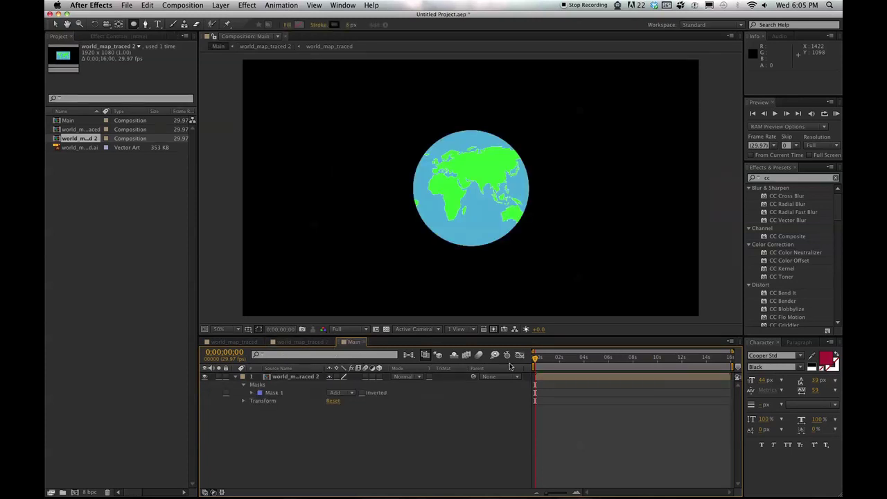
{"action": "left_click_drag", "start_coordinate": [537, 359], "coordinate": [521, 368]}
Step: Find the Spherize effect, apply it to the masked map layer in Main and set its Radius to 266
{"action": "left_click", "coordinate": [776, 178]}
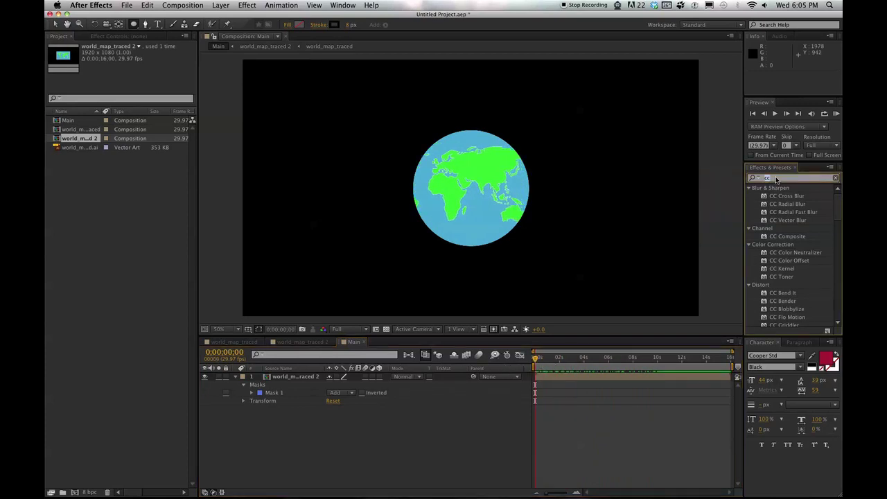
{"action": "type", "text": "spheri"}
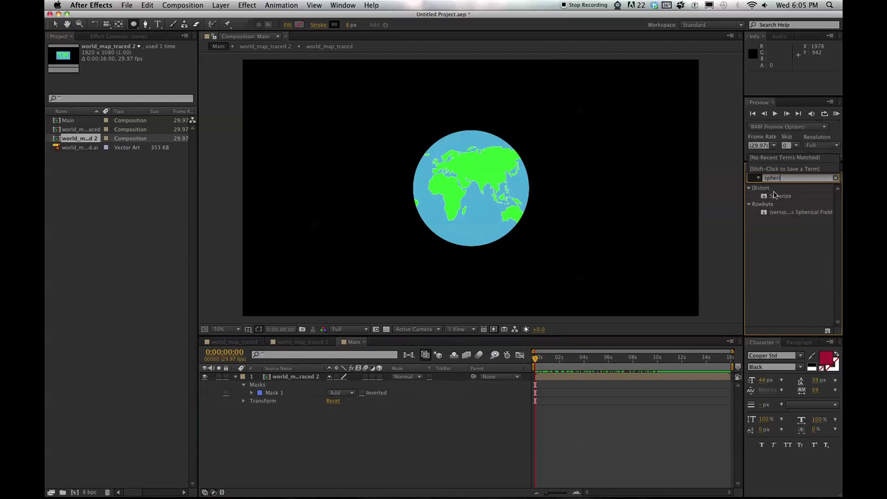
{"action": "left_click_drag", "start_coordinate": [775, 197], "coordinate": [478, 184]}
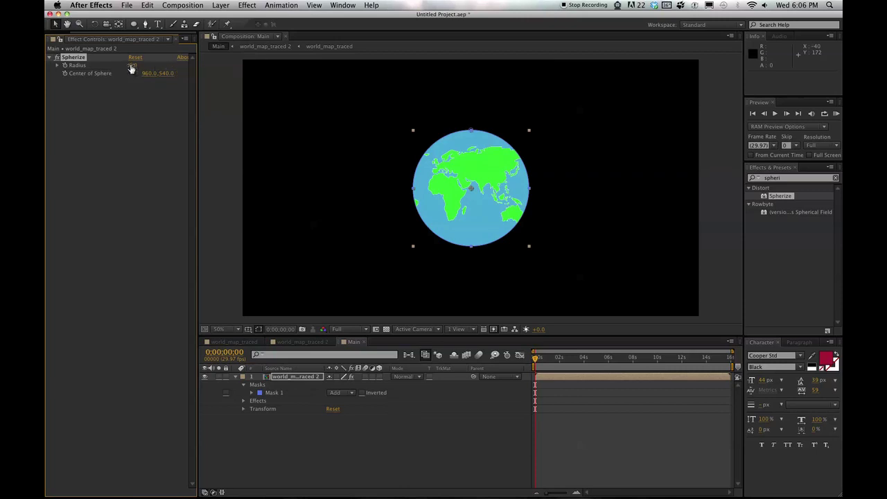
{"action": "left_click_drag", "start_coordinate": [158, 64], "coordinate": [229, 54]}
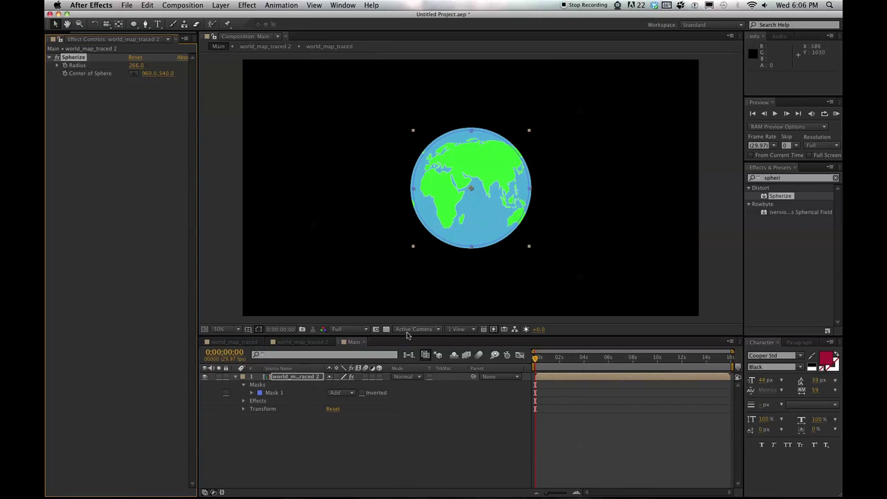
Step: Set the Spherize Radius to 277 and scrub through the timeline to check the globe's rotation
{"action": "left_click", "coordinate": [499, 436]}
{"action": "left_click", "coordinate": [540, 358]}
{"action": "left_click_drag", "start_coordinate": [540, 359], "coordinate": [618, 366]}
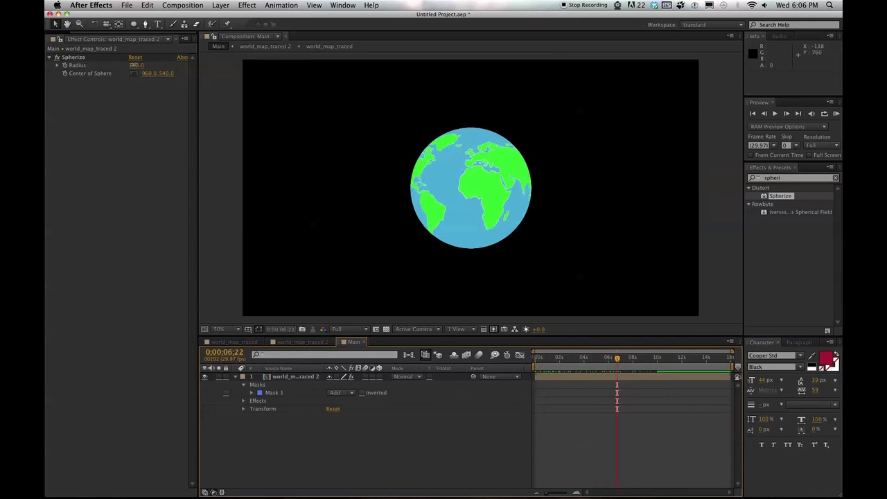
{"action": "left_click_drag", "start_coordinate": [135, 65], "coordinate": [136, 65]}
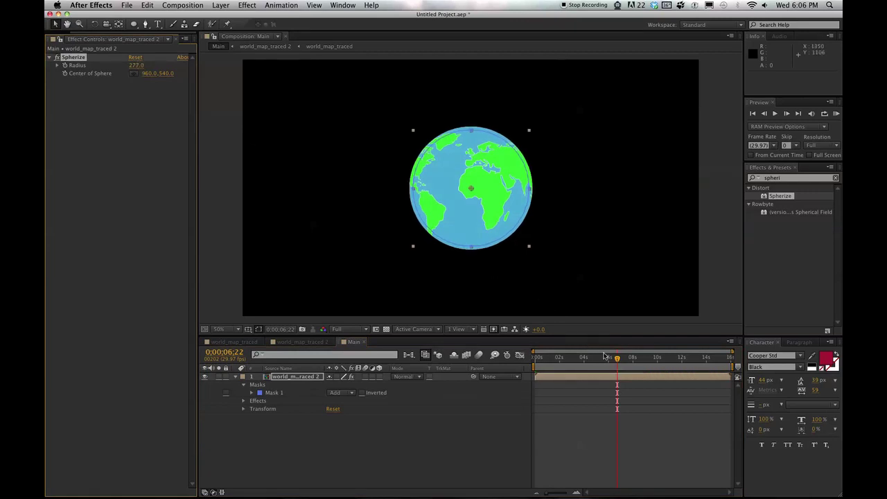
{"action": "left_click_drag", "start_coordinate": [616, 357], "coordinate": [535, 361]}
{"action": "left_click", "coordinate": [470, 451]}
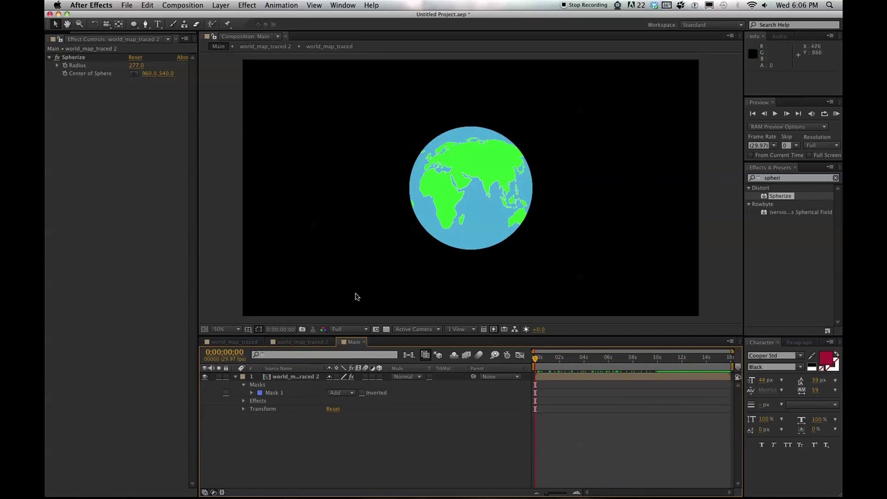
Step: Add a 1920 x 1080 px dark royal-blue solid to Main and place it beneath the masked map layer
{"action": "left_click", "coordinate": [213, 7]}
{"action": "mouse_move", "coordinate": [235, 18]}
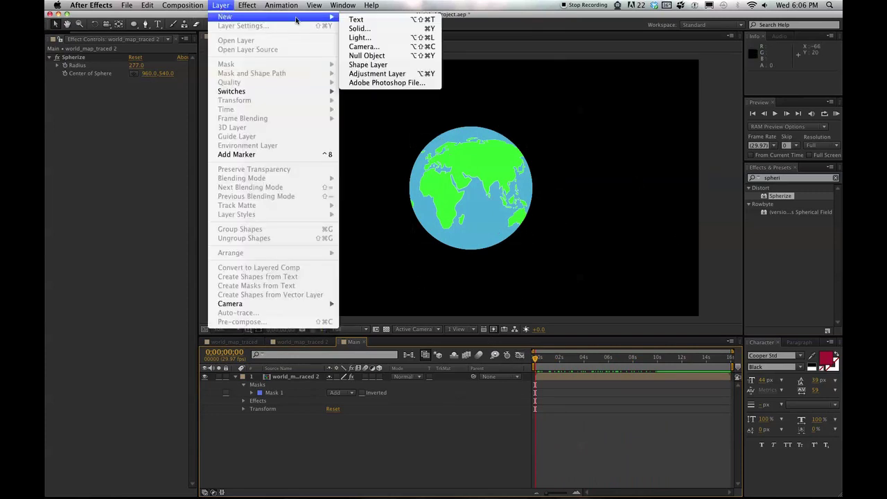
{"action": "left_click", "coordinate": [363, 35]}
{"action": "left_click", "coordinate": [352, 375]}
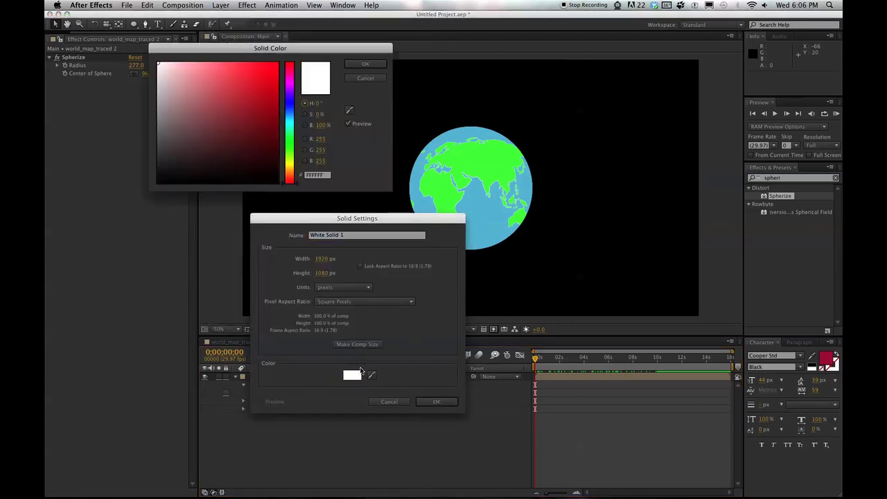
{"action": "left_click", "coordinate": [290, 107]}
{"action": "left_click_drag", "start_coordinate": [251, 134], "coordinate": [243, 136]}
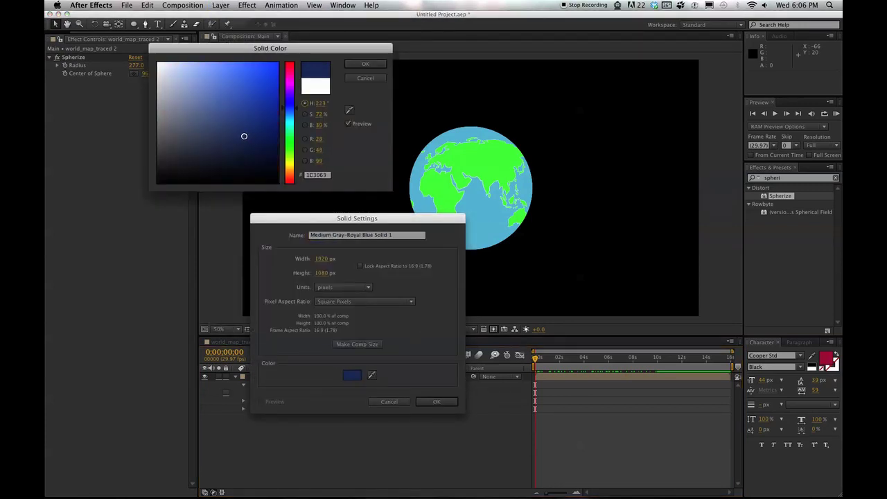
{"action": "left_click", "coordinate": [366, 65]}
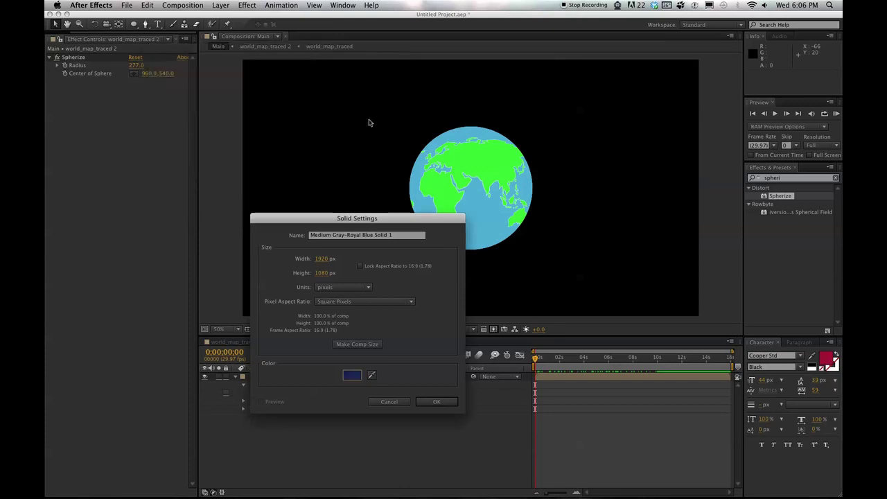
{"action": "left_click", "coordinate": [436, 403]}
{"action": "left_click_drag", "start_coordinate": [311, 378], "coordinate": [309, 445]}
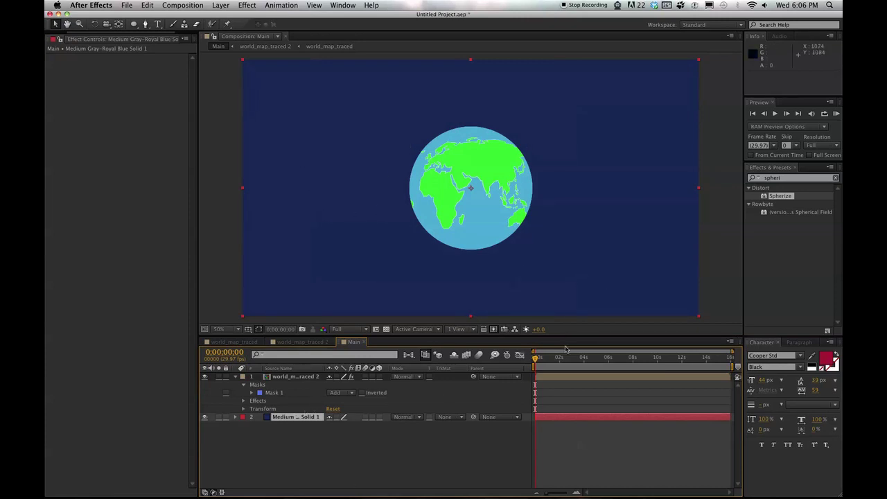
{"action": "mouse_move", "coordinate": [538, 359]}
{"action": "left_mouse_down"}
{"action": "mouse_move", "coordinate": [610, 359]}
{"action": "mouse_move", "coordinate": [530, 364]}
{"action": "left_mouse_up"}
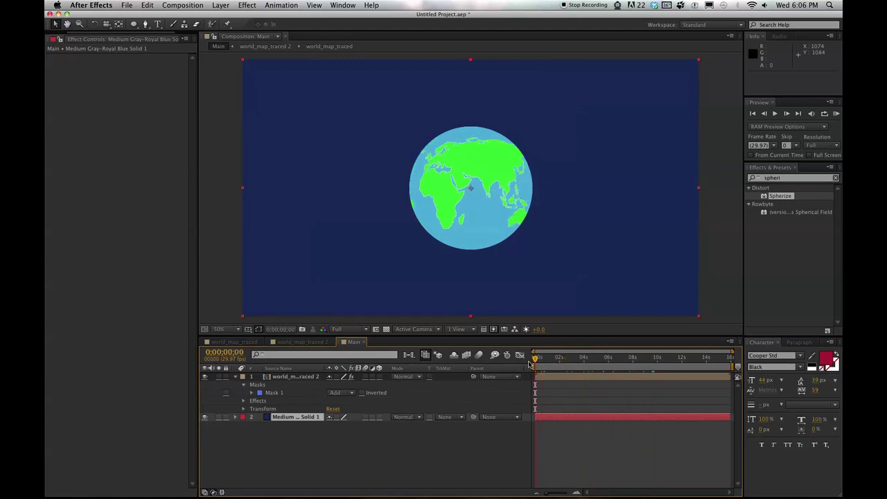
Step: In world_map_traced, draw a curved Pen path on a new shape layer from the US east coast to Britain
{"action": "left_click", "coordinate": [246, 344]}
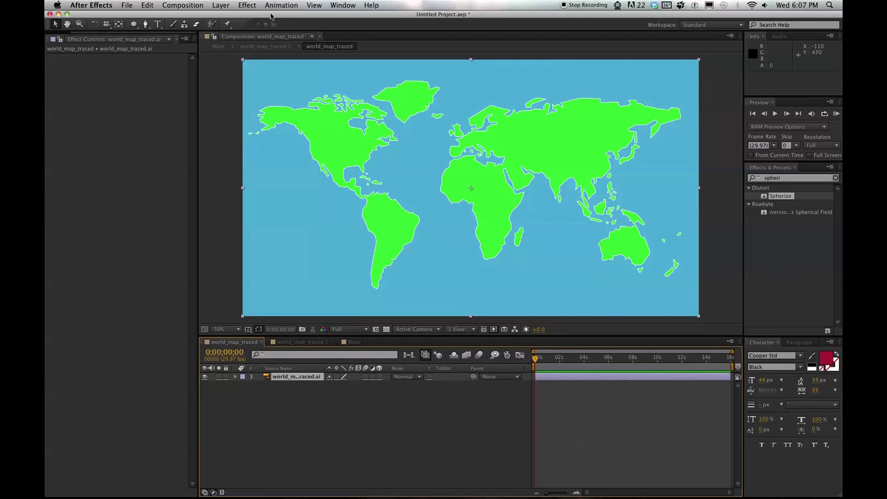
{"action": "left_click", "coordinate": [146, 24]}
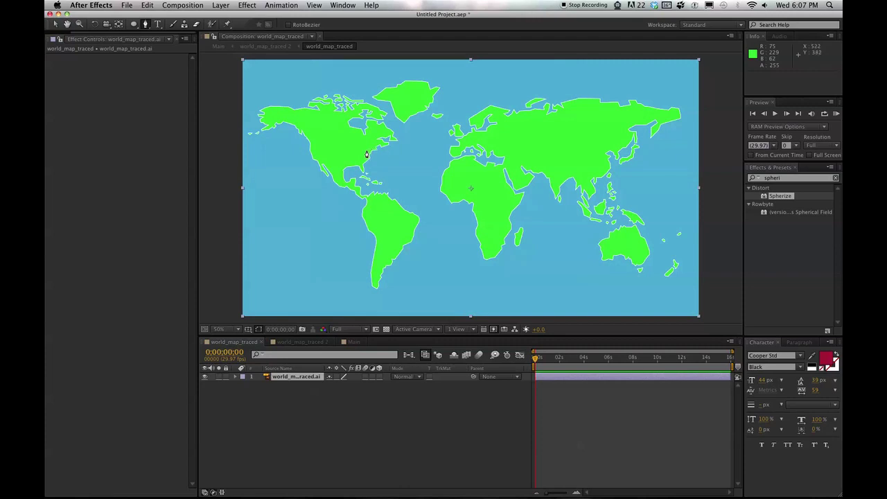
{"action": "left_click", "coordinate": [367, 153]}
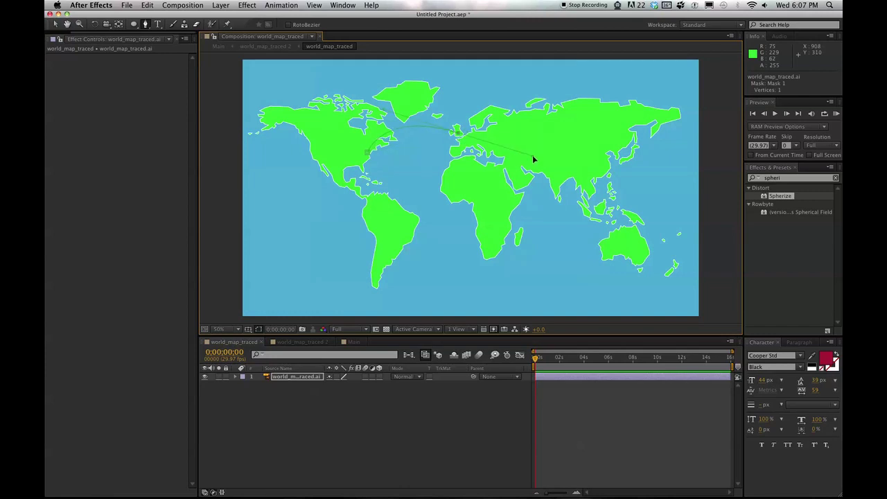
{"action": "key", "text": "super+z"}
{"action": "left_click", "coordinate": [352, 403]}
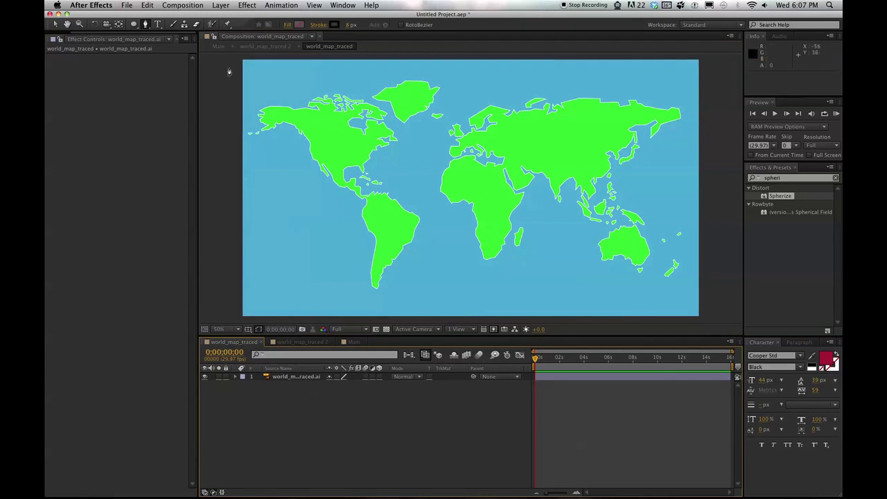
{"action": "left_click", "coordinate": [372, 149]}
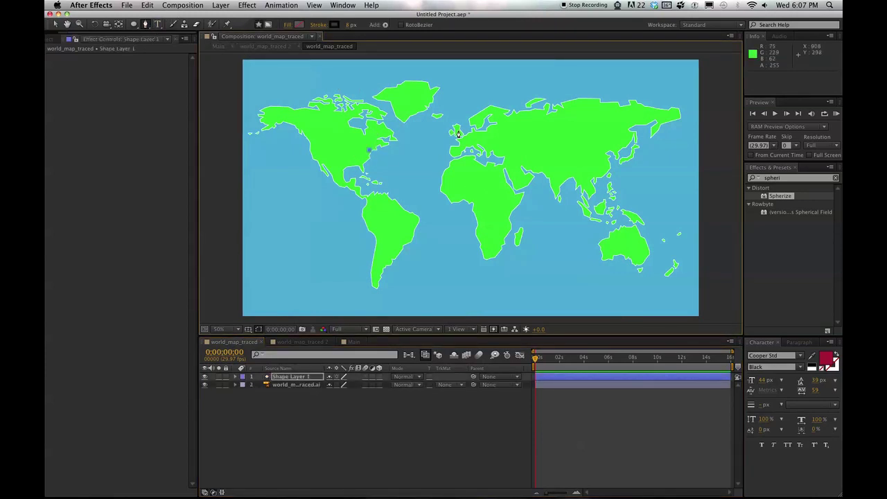
{"action": "left_click_drag", "start_coordinate": [458, 136], "coordinate": [525, 169]}
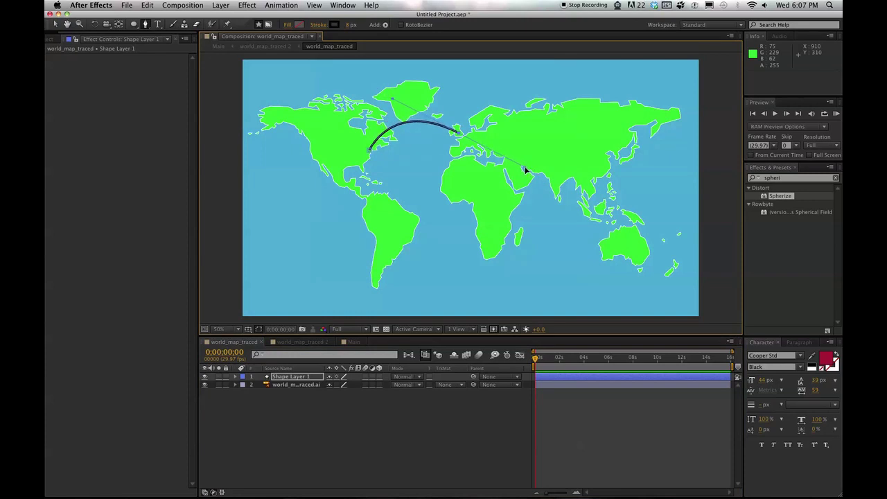
Step: Add Trim Paths to the shape layer containing the transatlantic arc
{"action": "left_click", "coordinate": [235, 377]}
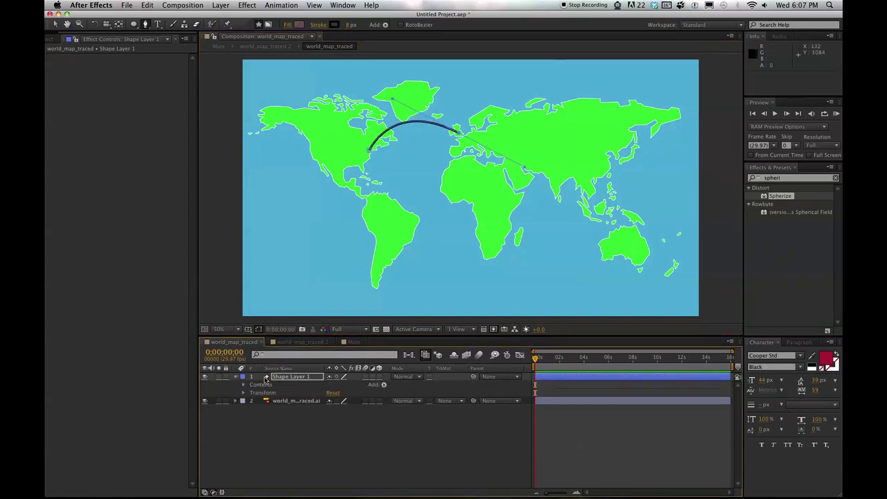
{"action": "left_click", "coordinate": [384, 385]}
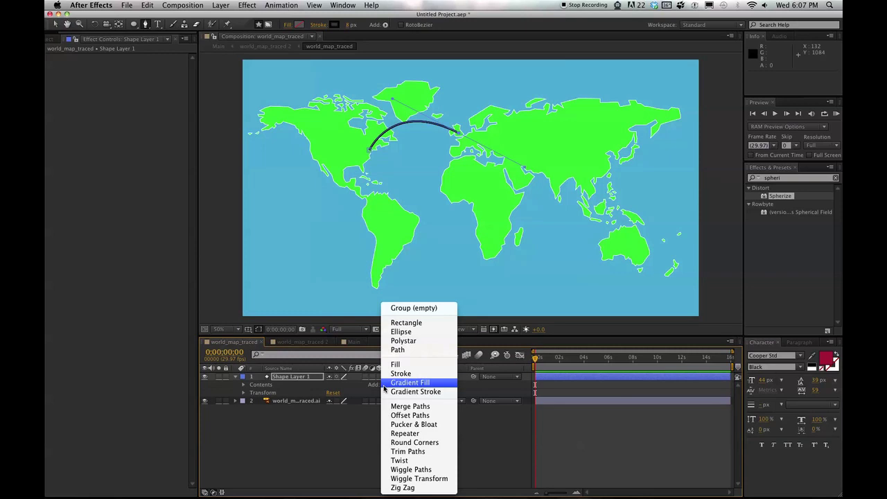
{"action": "left_click", "coordinate": [417, 452]}
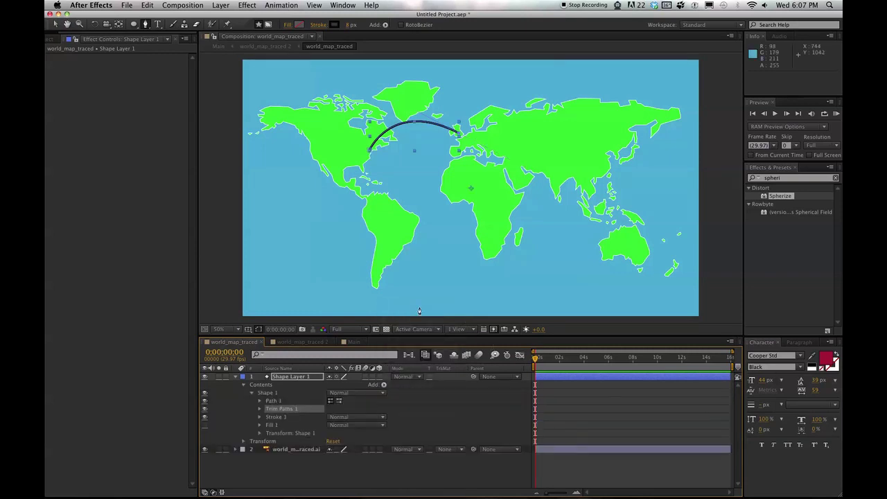
Step: Keyframe the arc's Trim Paths End from 0% at 0 seconds to 100% at 0;00;01;10
{"action": "left_click", "coordinate": [260, 409]}
{"action": "left_click", "coordinate": [276, 424]}
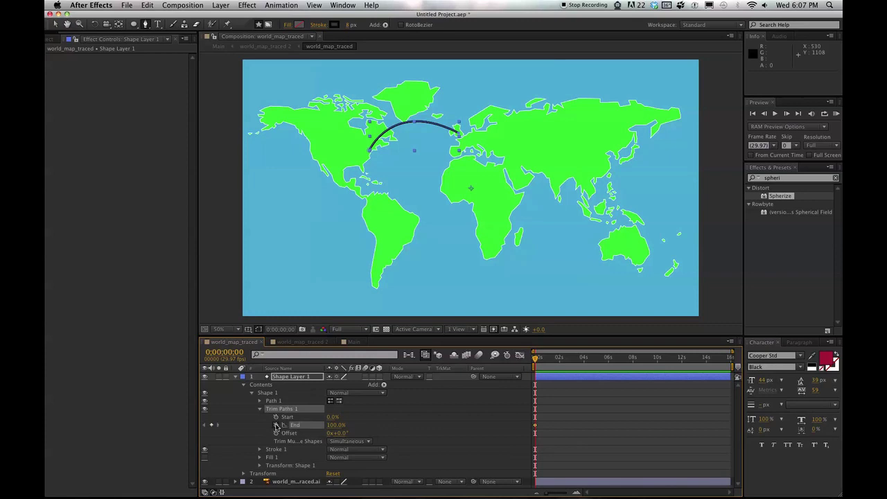
{"action": "key", "text": "shift+Page_Down"}
{"action": "key", "text": "shift+Page_Down"}
{"action": "key", "text": "shift+Page_Down"}
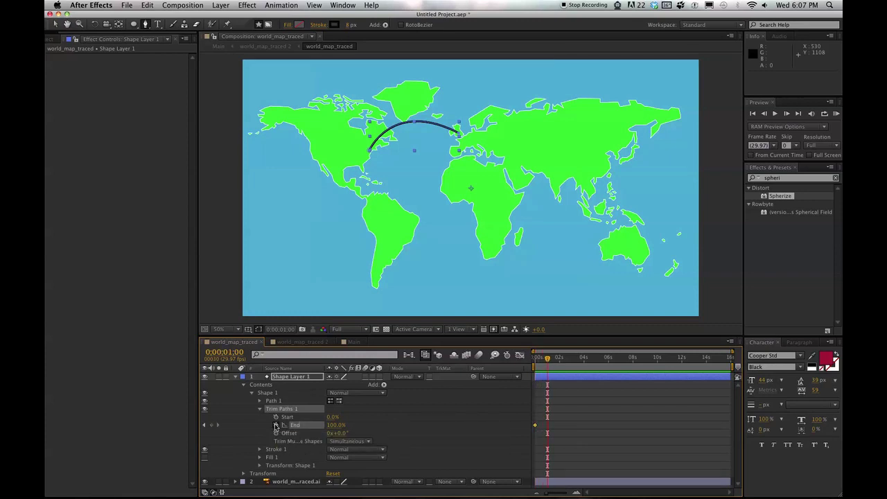
{"action": "key", "text": "shift+Page_Down"}
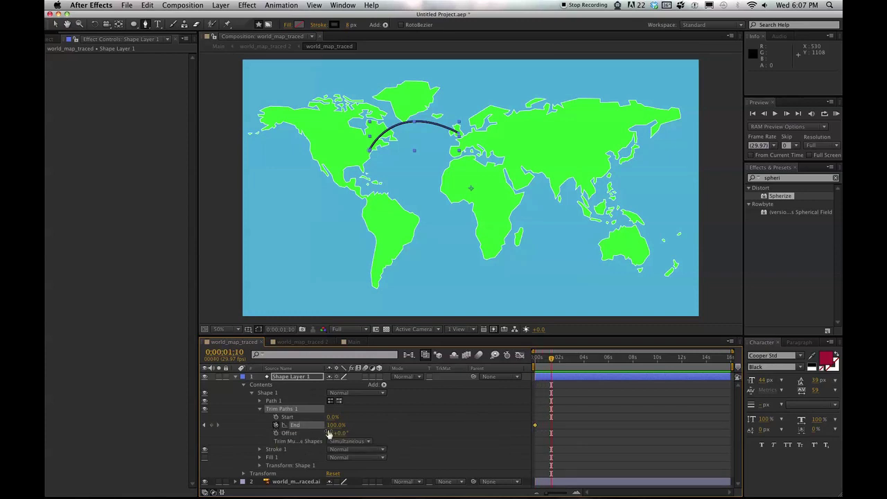
{"action": "left_click", "coordinate": [207, 426]}
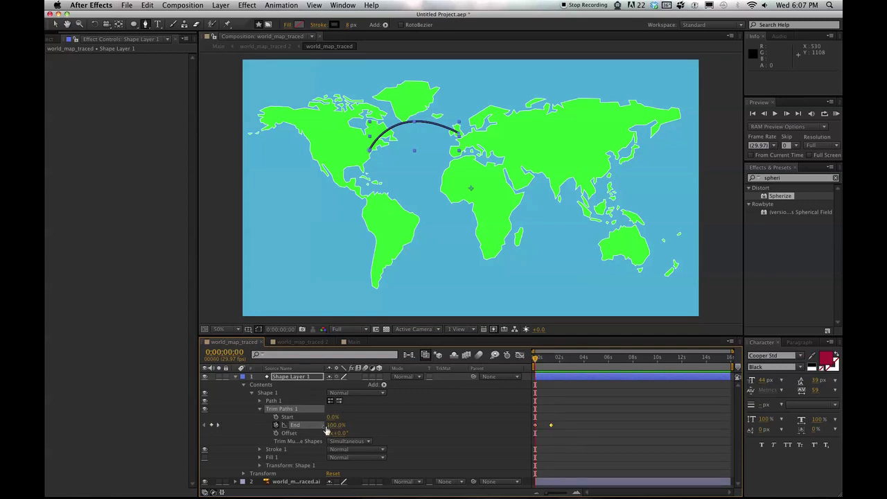
{"action": "mouse_move", "coordinate": [270, 425]}
{"action": "left_mouse_down"}
{"action": "mouse_move", "coordinate": [338, 417]}
{"action": "mouse_move", "coordinate": [285, 424]}
{"action": "left_mouse_up"}
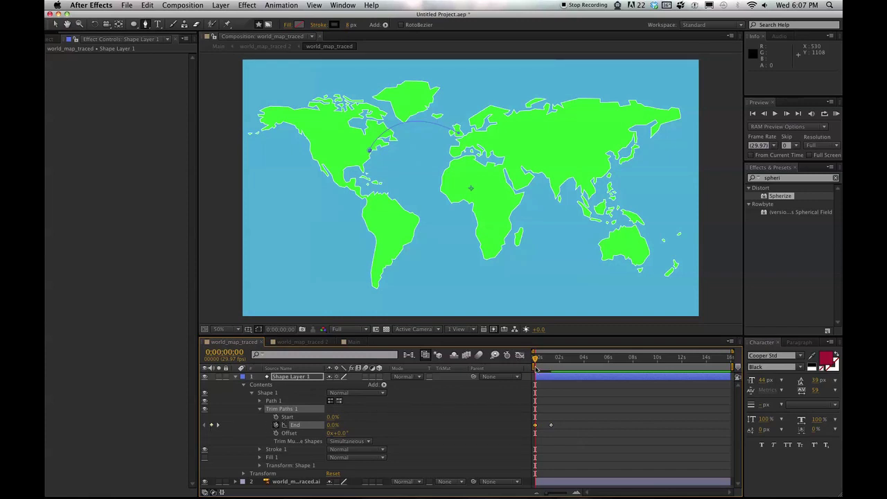
Step: Preview the Main composition to check the arc drawing on across the spinning globe
{"action": "left_click", "coordinate": [355, 342]}
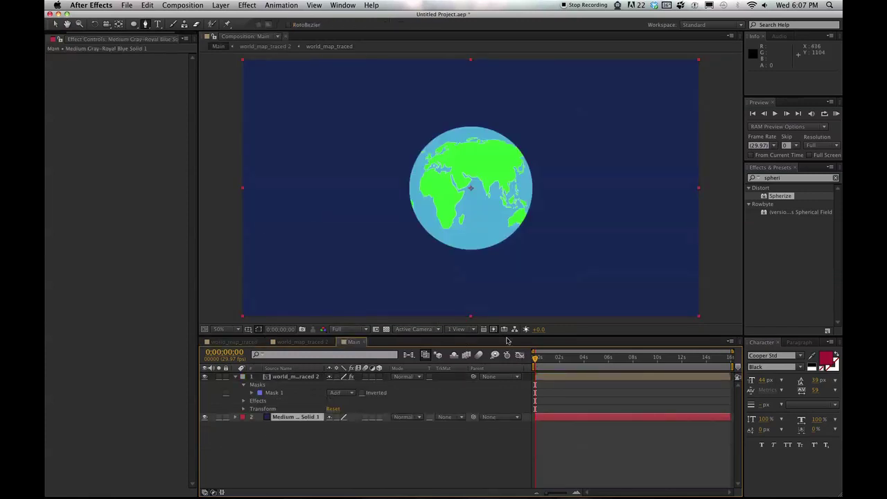
{"action": "key", "text": "KP_0"}
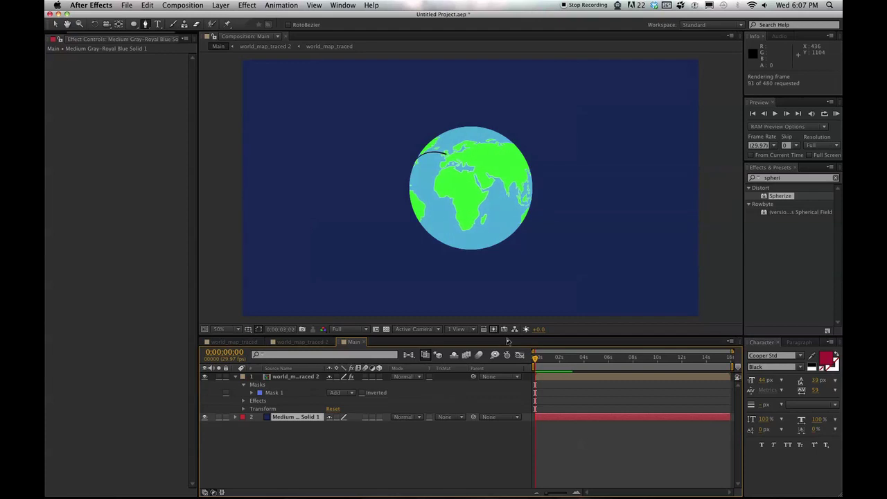
{"action": "key", "text": "space"}
{"action": "key", "text": "space"}
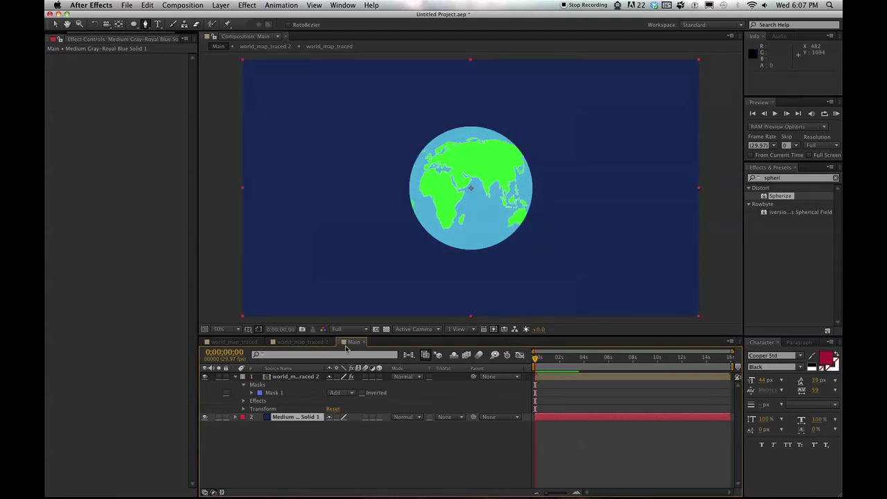
Step: Create a full-size solid named wave in the world_map_traced composition
{"action": "left_click", "coordinate": [234, 342]}
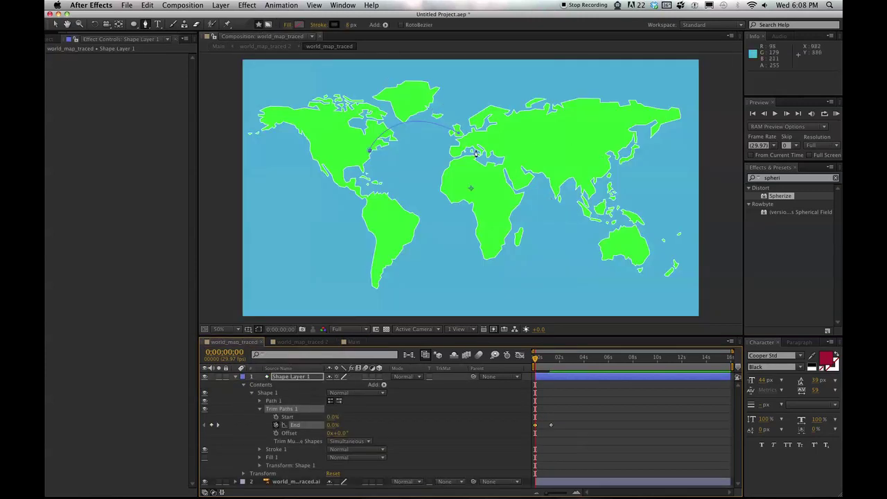
{"action": "left_click", "coordinate": [220, 6]}
{"action": "mouse_move", "coordinate": [305, 18]}
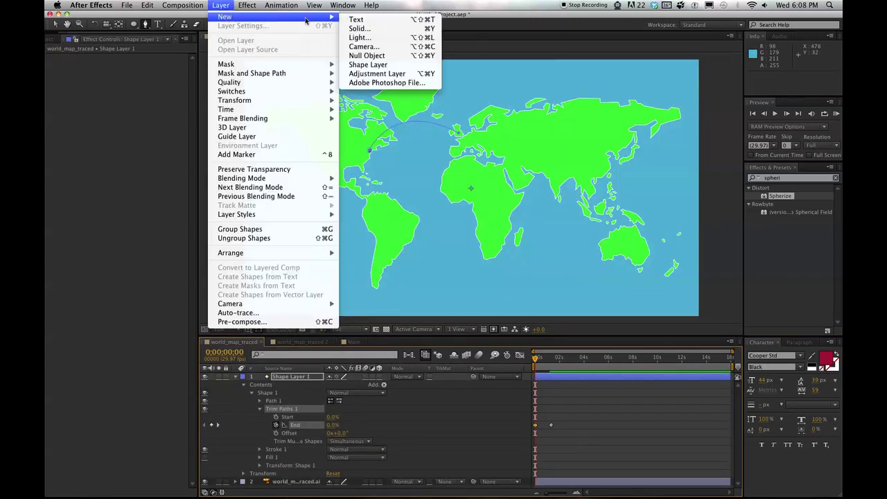
{"action": "left_click", "coordinate": [359, 29]}
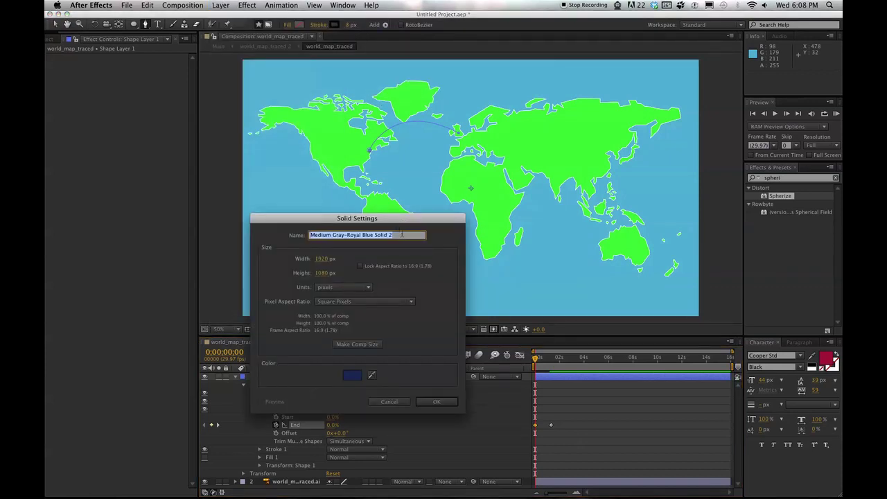
{"action": "type", "text": "wave"}
{"action": "key", "text": "Return"}
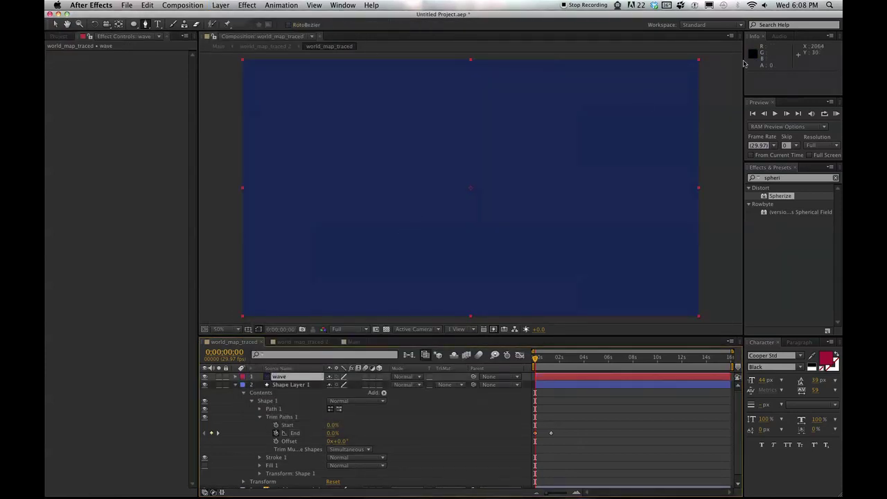
Step: Find the Radio Waves effect, apply it to the wave solid and set its stroke Color to white (FFFFFF)
{"action": "left_click", "coordinate": [790, 178]}
{"action": "type", "text": "radio"}
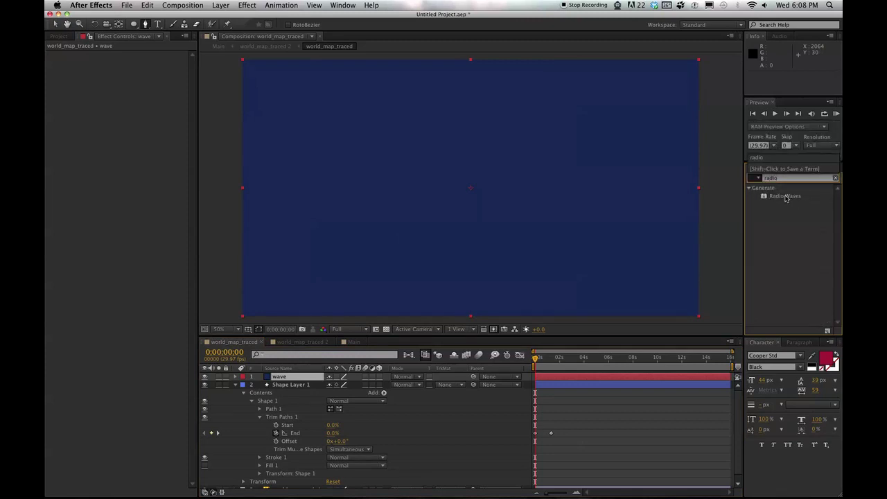
{"action": "left_click_drag", "start_coordinate": [786, 197], "coordinate": [552, 188]}
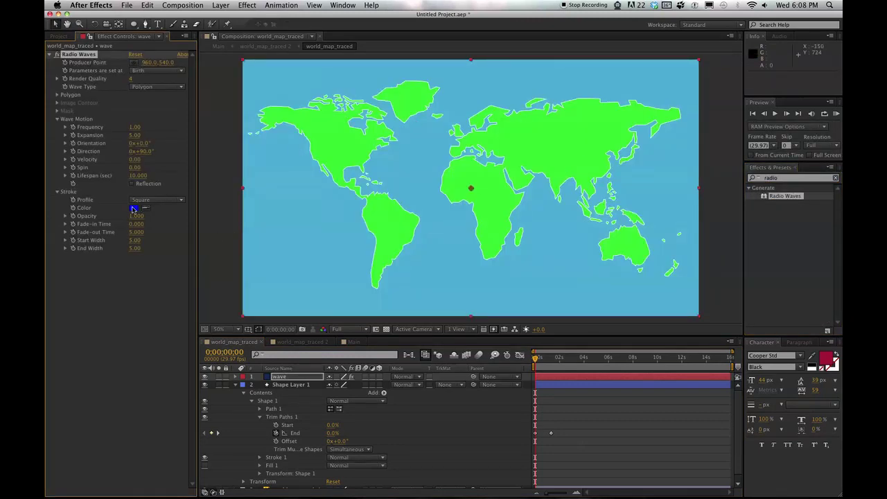
{"action": "left_click", "coordinate": [133, 209]}
{"action": "left_click_drag", "start_coordinate": [173, 97], "coordinate": [140, 46]}
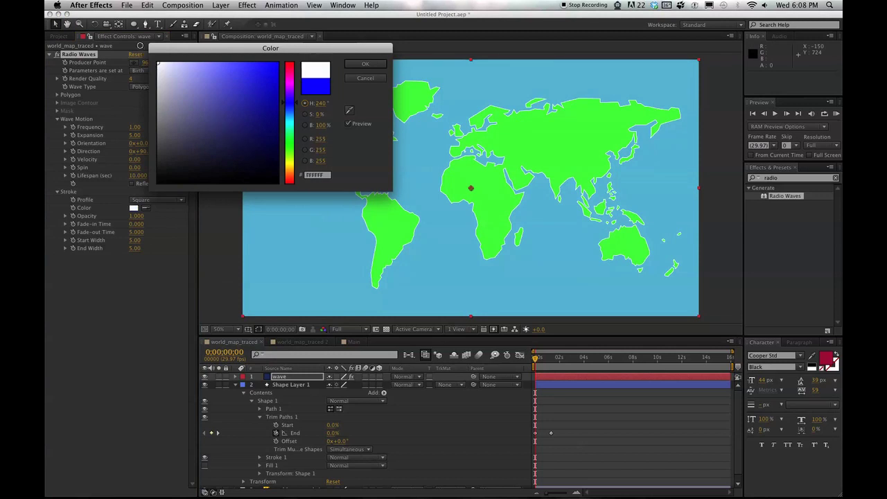
{"action": "left_click", "coordinate": [364, 65]}
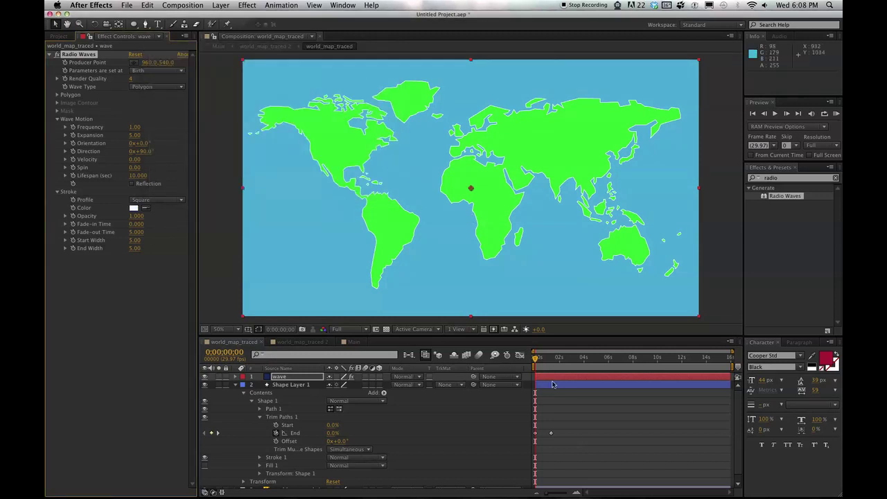
Step: Advance to about 2 seconds and set the Radio Waves Frequency to 0.30 and Expansion to 1.40
{"action": "left_click_drag", "start_coordinate": [536, 358], "coordinate": [562, 357]}
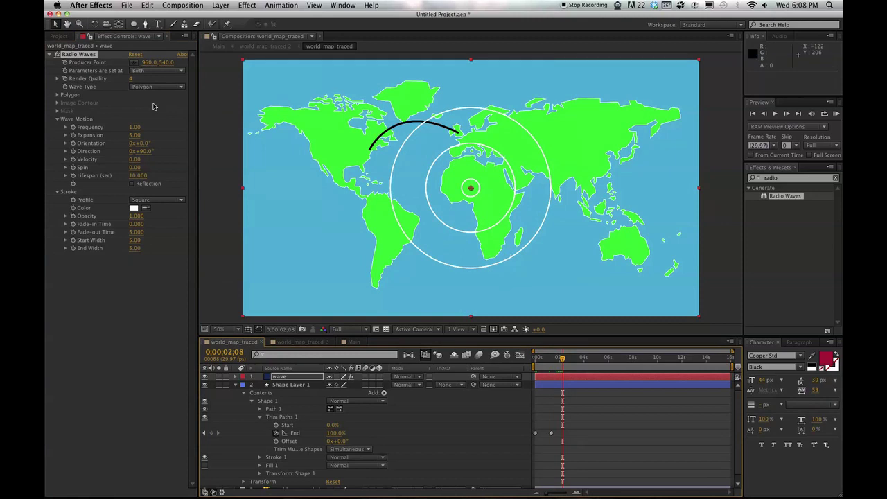
{"action": "left_click", "coordinate": [136, 128]}
{"action": "type", "text": "0.1"}
{"action": "key", "text": "Return"}
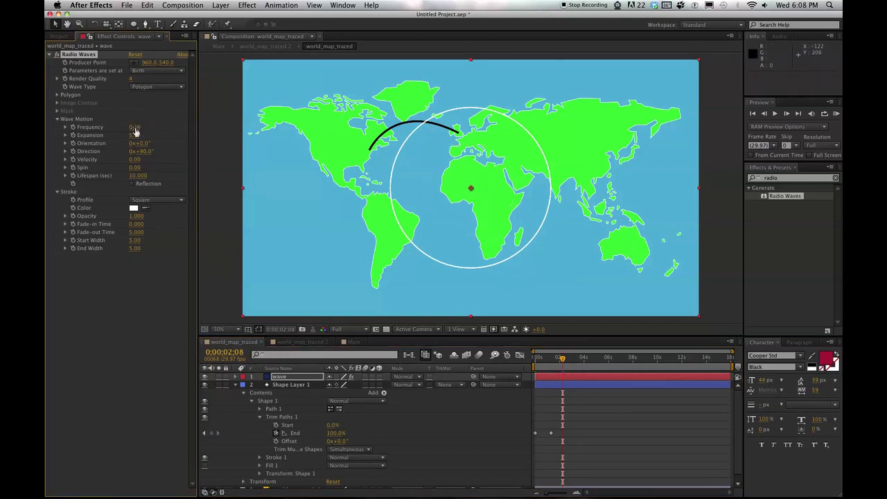
{"action": "left_click_drag", "start_coordinate": [135, 137], "coordinate": [118, 138]}
Step: At 0;00;03;23, move the Radio Waves Producer Point to about 1160, 490 over the Arabian Peninsula
{"action": "left_click_drag", "start_coordinate": [561, 362], "coordinate": [581, 359]}
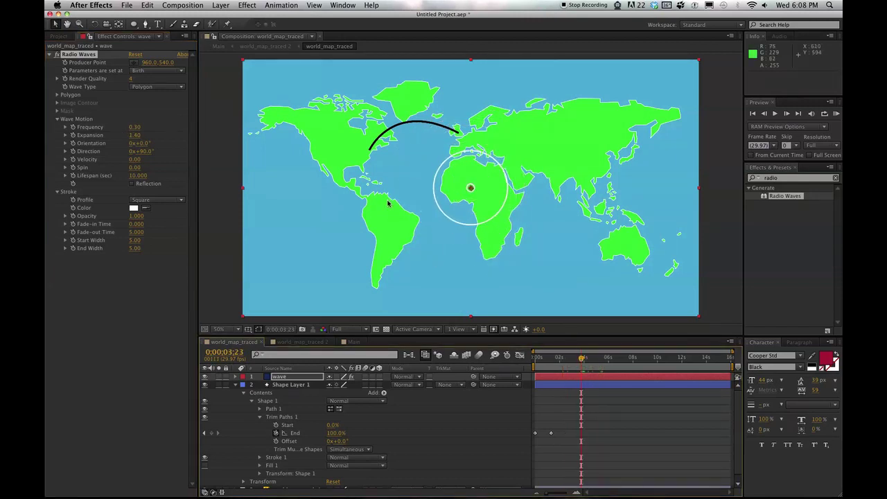
{"action": "left_click_drag", "start_coordinate": [470, 188], "coordinate": [518, 176]}
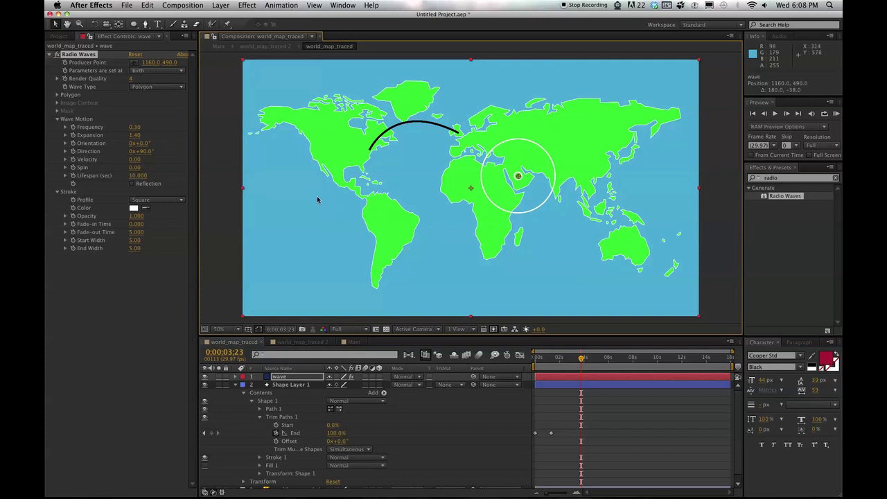
Step: Check the radio waves on the globe at 0;00;06;17 across the Main, world_map_traced and world_map_traced 2 compositions, including the globe layer's mask and Spherize settings
{"action": "left_click", "coordinate": [355, 342]}
{"action": "left_click_drag", "start_coordinate": [581, 359], "coordinate": [615, 350]}
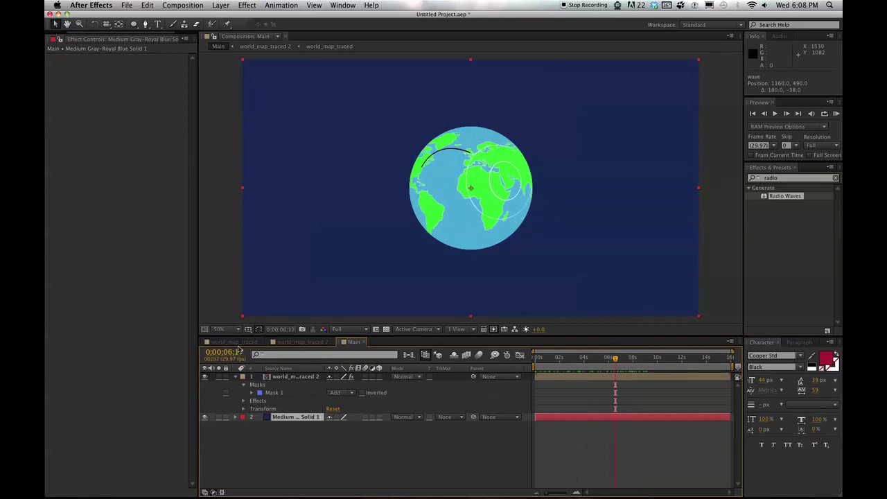
{"action": "left_click", "coordinate": [234, 341]}
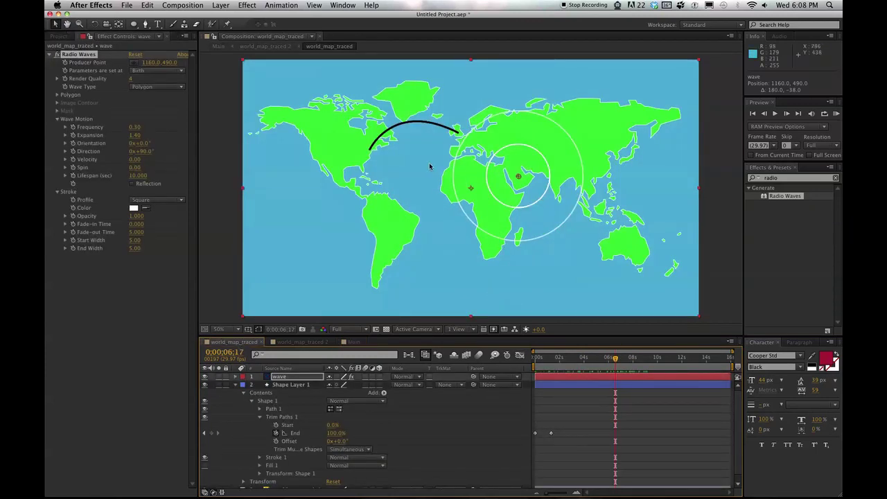
{"action": "left_click", "coordinate": [302, 342]}
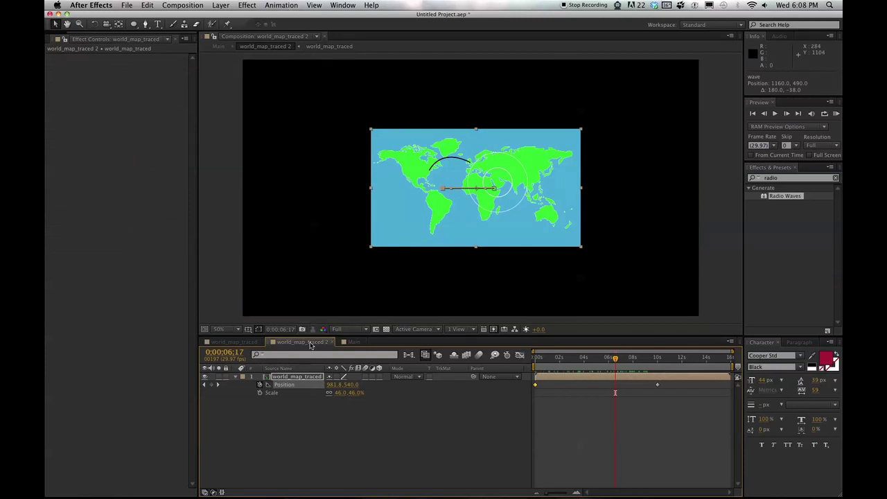
{"action": "left_click", "coordinate": [355, 341]}
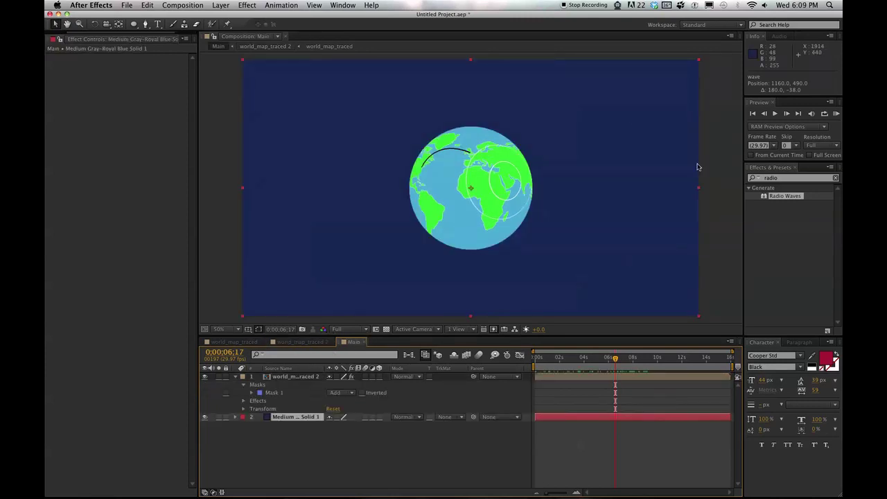
{"action": "left_click", "coordinate": [294, 378]}
{"action": "left_click", "coordinate": [281, 393]}
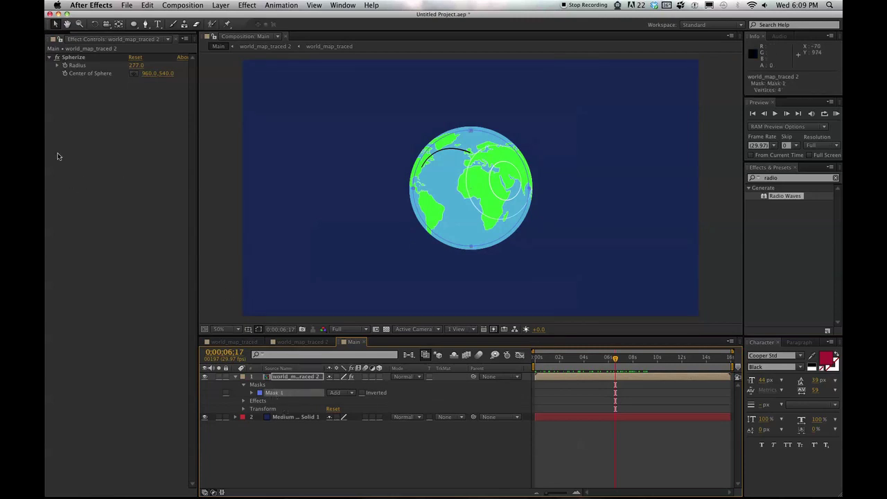
{"action": "left_click", "coordinate": [456, 431]}
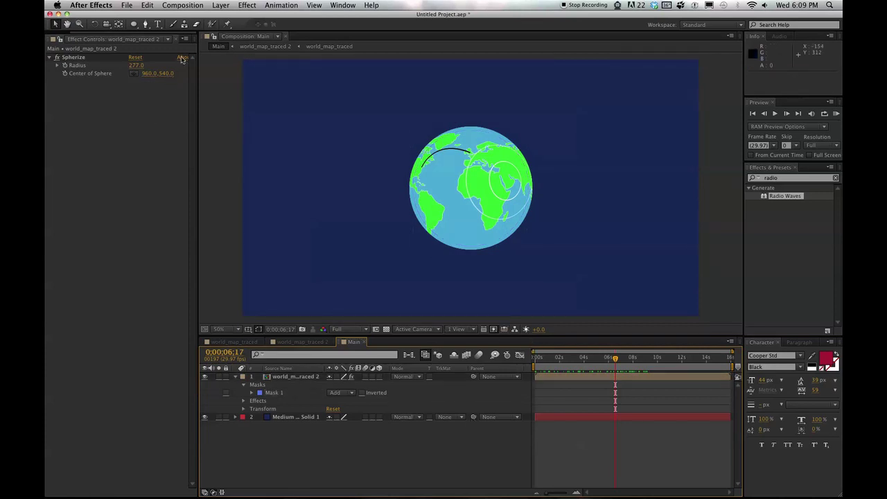
Step: Create a full-size white (FFFFFF) solid in the Main composition
{"action": "left_click", "coordinate": [216, 4]}
{"action": "mouse_move", "coordinate": [226, 15]}
{"action": "left_click", "coordinate": [353, 31]}
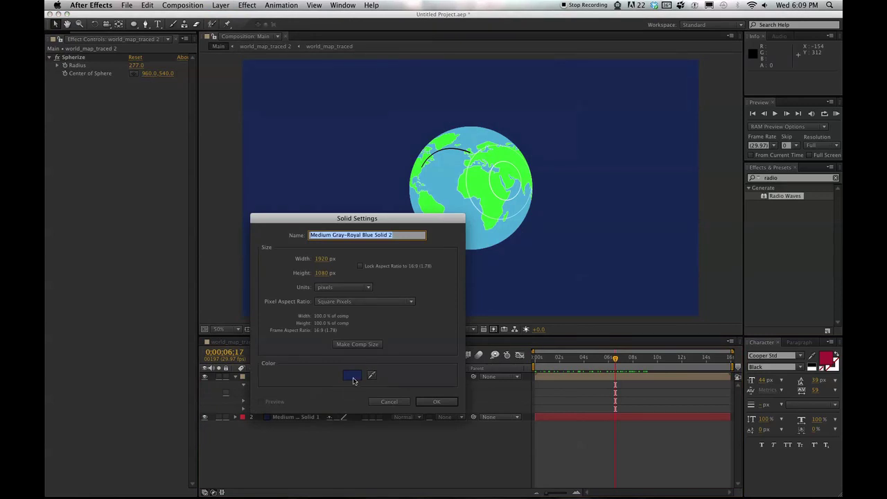
{"action": "left_click", "coordinate": [352, 376]}
{"action": "left_click", "coordinate": [151, 63]}
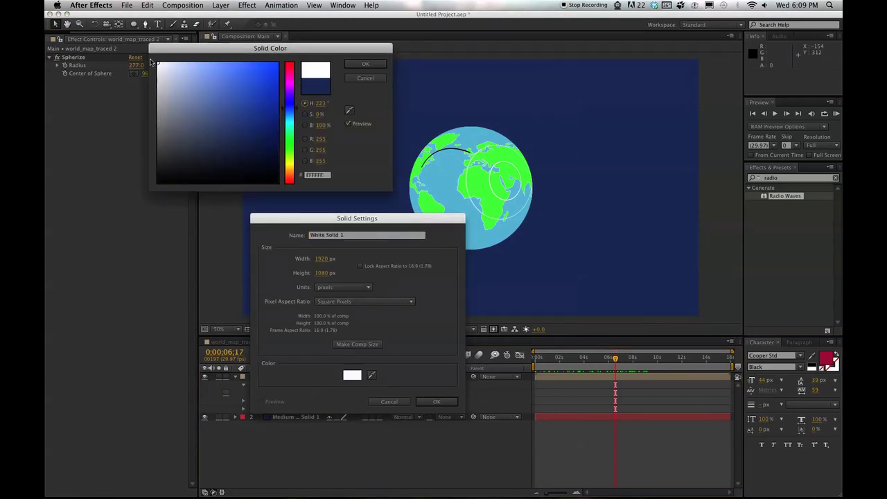
{"action": "left_click", "coordinate": [364, 66]}
{"action": "left_click", "coordinate": [437, 401]}
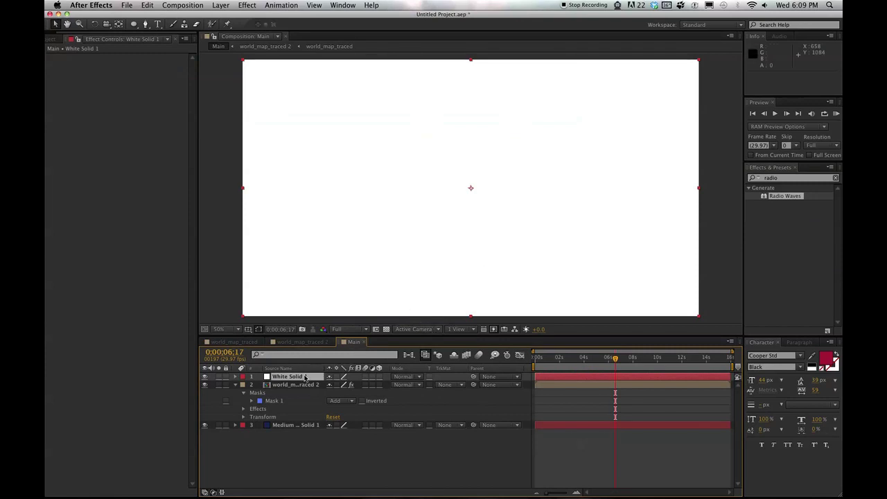
Step: Set the white solid's Opacity to 15%
{"action": "key", "text": "t"}
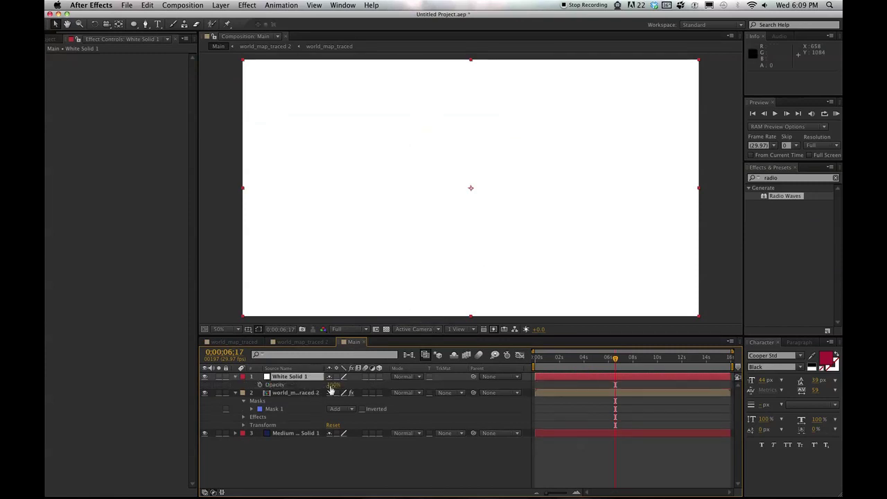
{"action": "left_click", "coordinate": [334, 385]}
{"action": "type", "text": "15"}
{"action": "key", "text": "Return"}
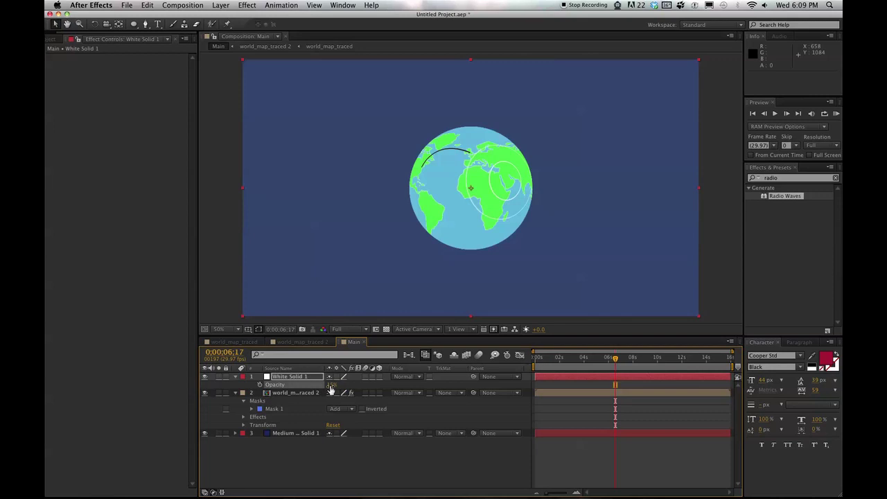
Step: Draw a circular mask on the white solid, centred on the globe and slightly larger than it, to form a pale halo
{"action": "left_click", "coordinate": [134, 24]}
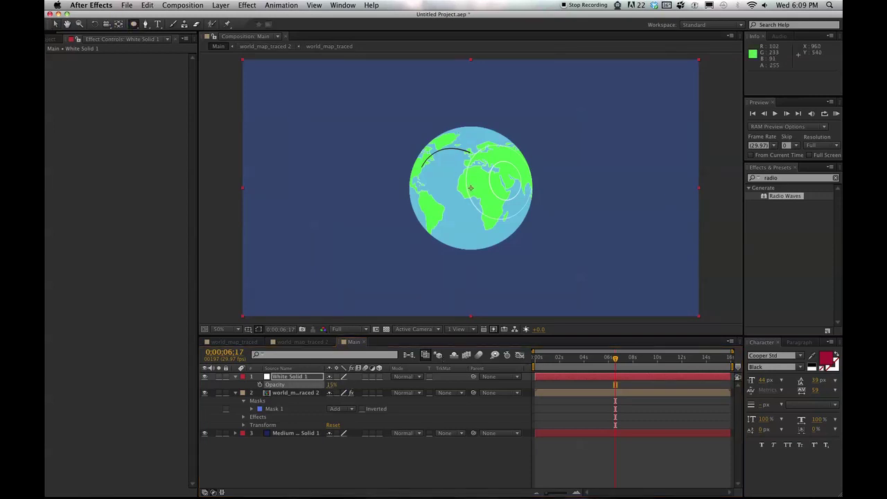
{"action": "left_click_drag", "start_coordinate": [470, 187], "coordinate": [398, 119]}
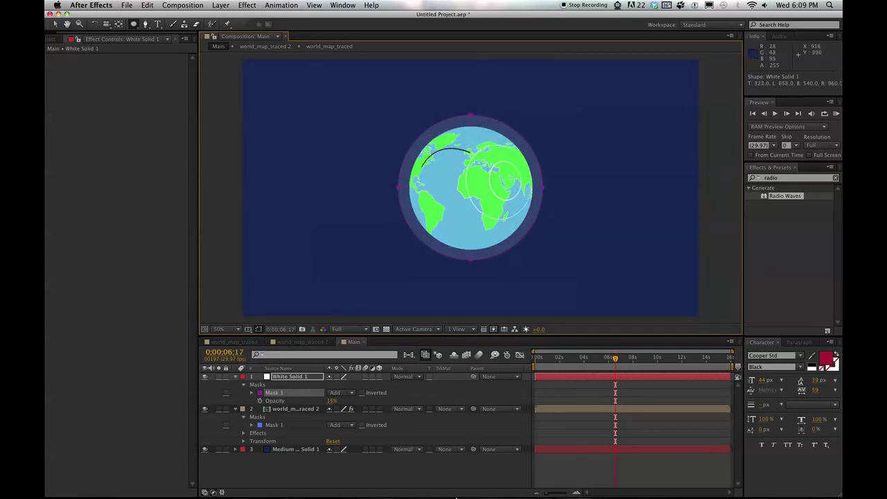
{"action": "left_click", "coordinate": [454, 475]}
Step: Copy the Spherize effect from the world_map_traced 2 layer and switch it off on that layer
{"action": "left_click", "coordinate": [284, 377]}
{"action": "left_click", "coordinate": [288, 417]}
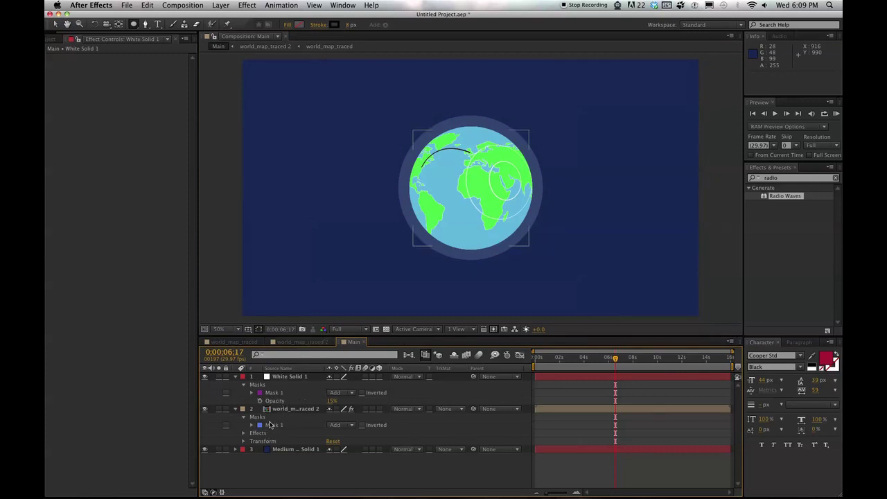
{"action": "left_click", "coordinate": [266, 435]}
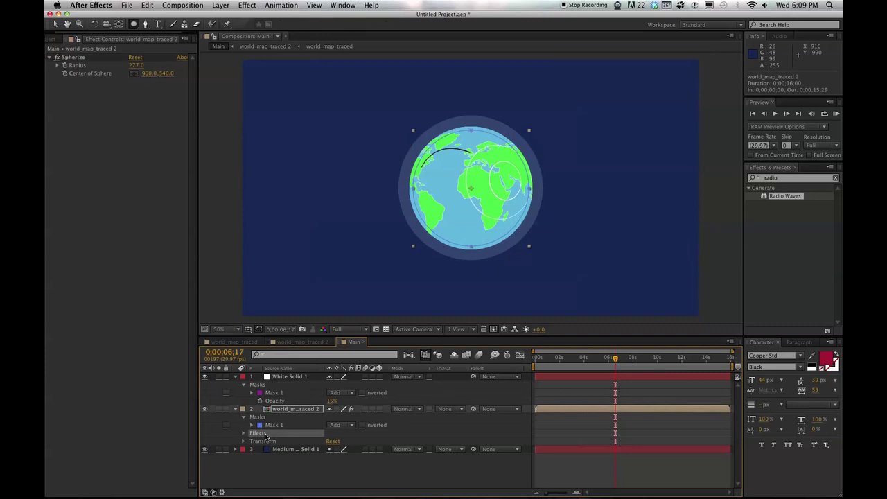
{"action": "left_click", "coordinate": [78, 58]}
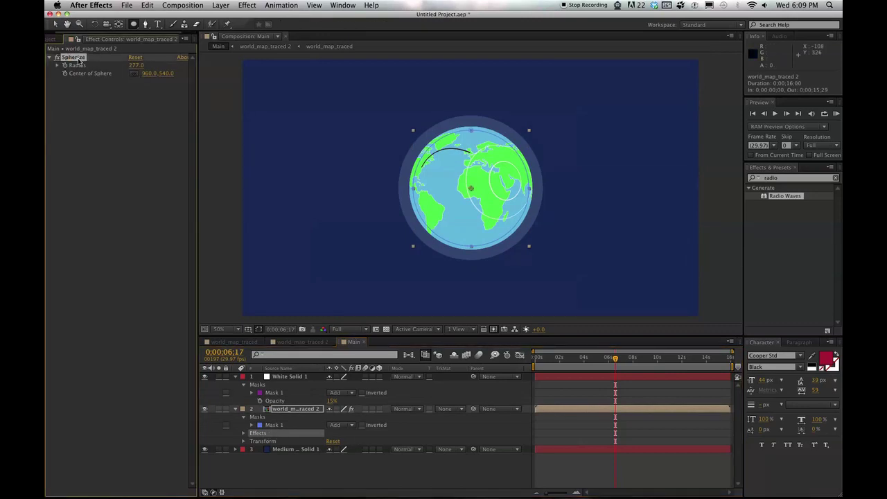
Step: Add an adjustment layer above the white solid, paste the Spherize effect onto it and set its Radius to 357
{"action": "left_click", "coordinate": [220, 5]}
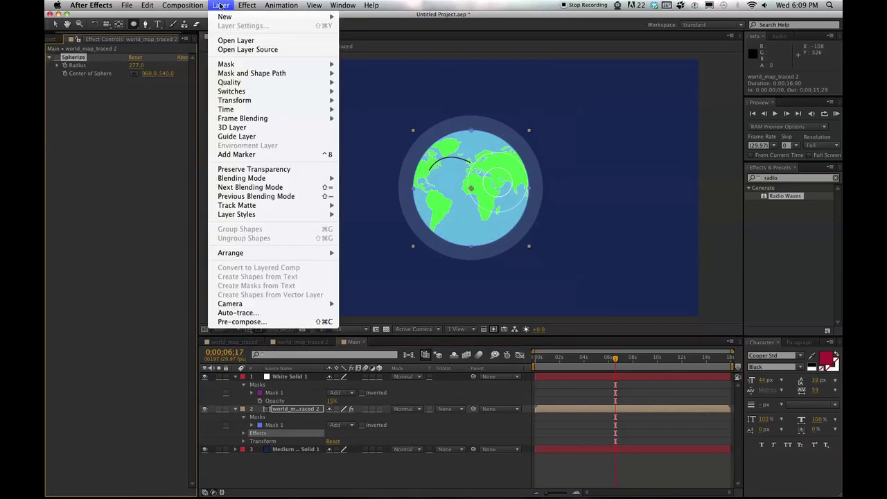
{"action": "mouse_move", "coordinate": [279, 17]}
{"action": "left_click", "coordinate": [389, 73]}
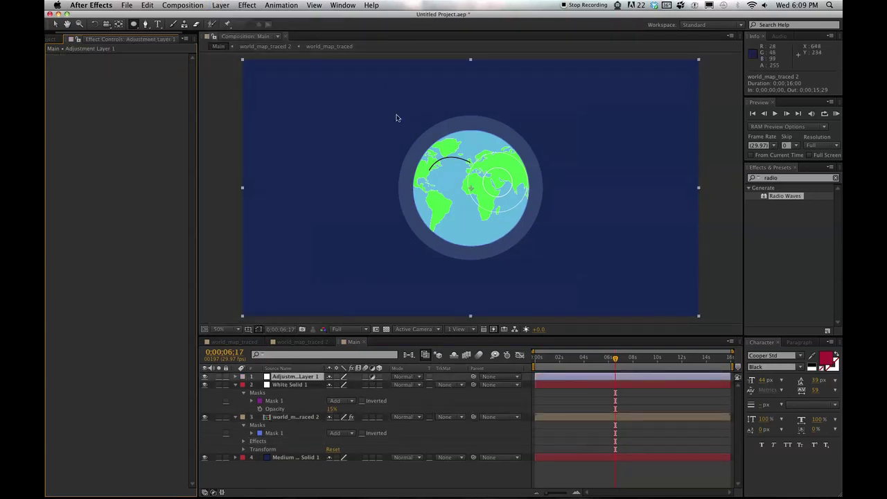
{"action": "key", "text": "super+v"}
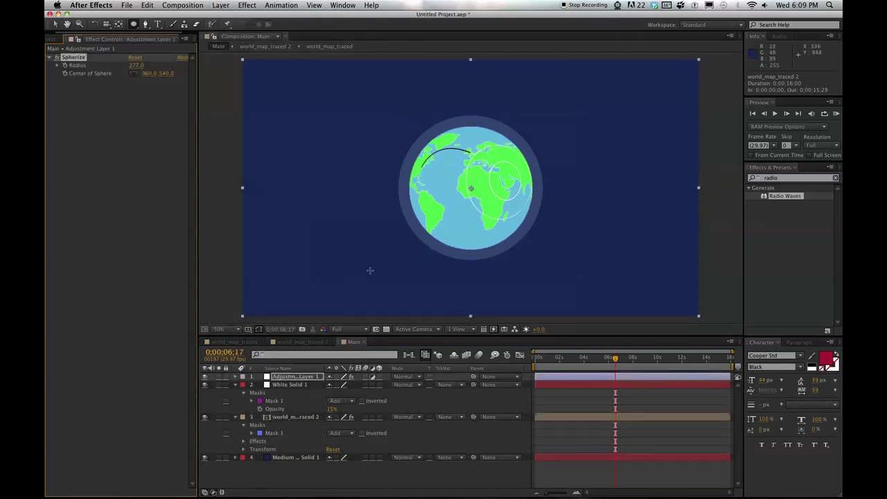
{"action": "left_click_drag", "start_coordinate": [134, 65], "coordinate": [172, 64]}
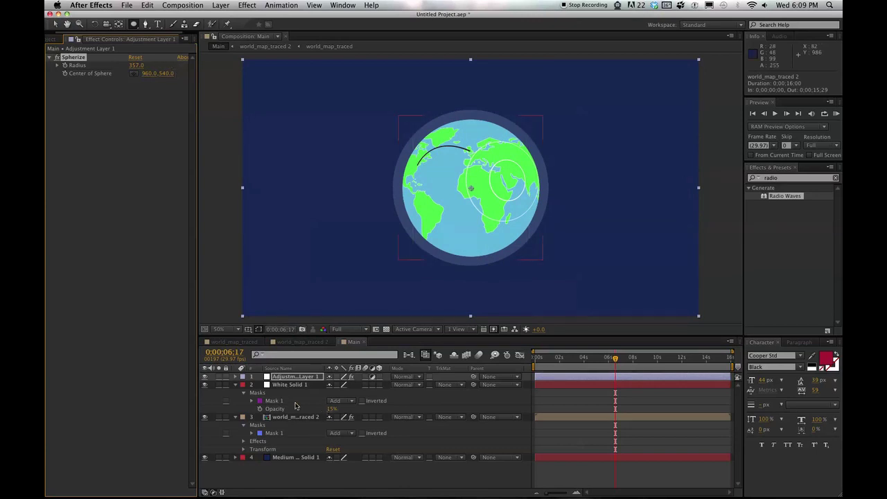
Step: Scale the white halo solid to 109%
{"action": "left_click", "coordinate": [293, 385]}
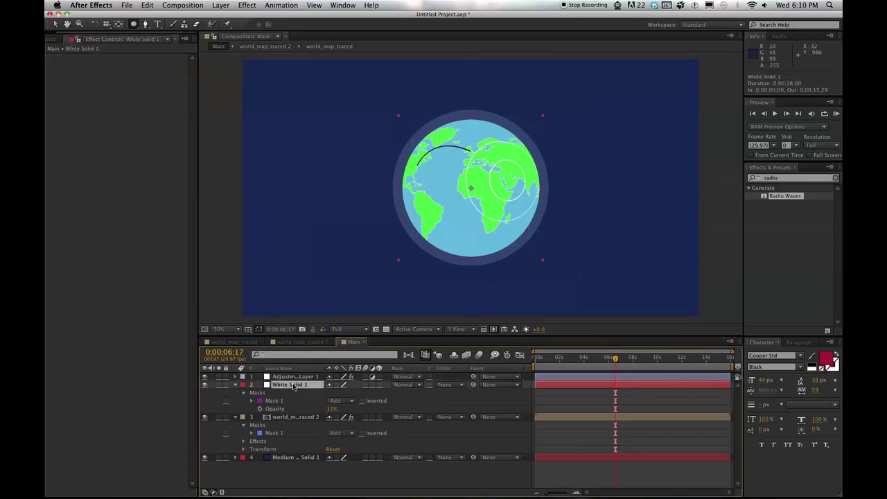
{"action": "key", "text": "shift+s"}
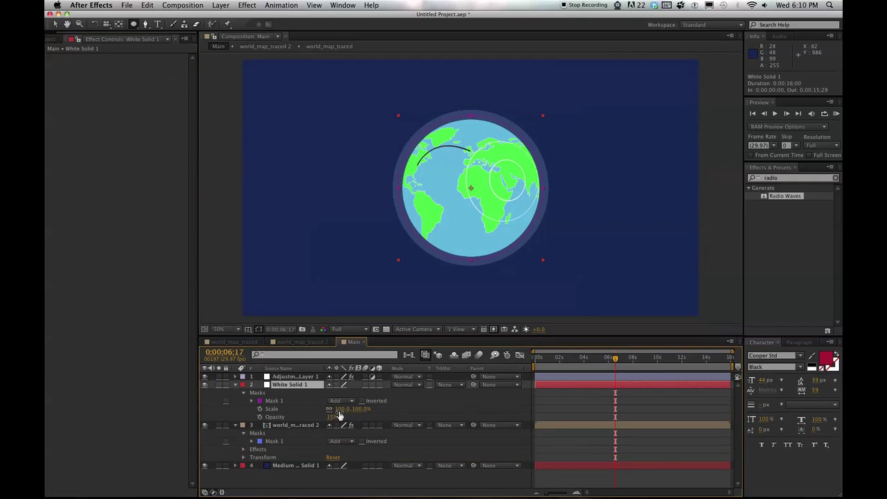
{"action": "left_click_drag", "start_coordinate": [338, 409], "coordinate": [342, 409]}
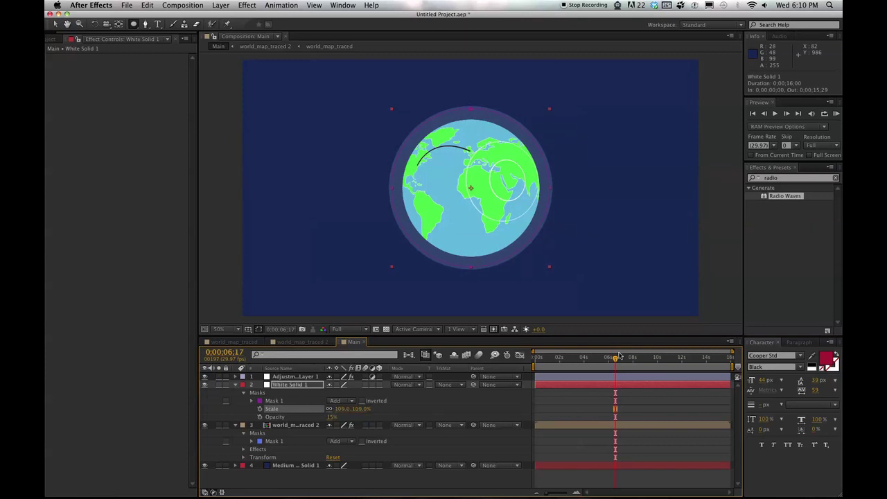
Step: Preview the globe animation from near the start of Main, stop playback and return to 0;00;00;00
{"action": "left_click_drag", "start_coordinate": [616, 358], "coordinate": [535, 359]}
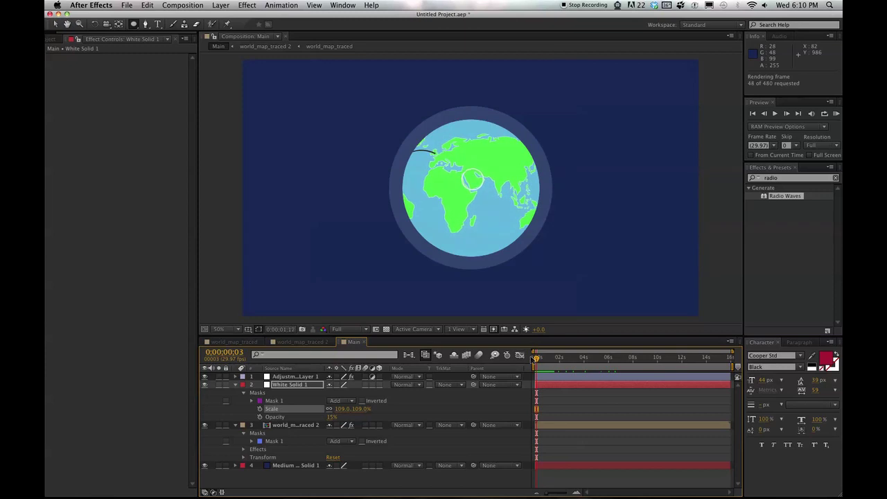
{"action": "key", "text": "space"}
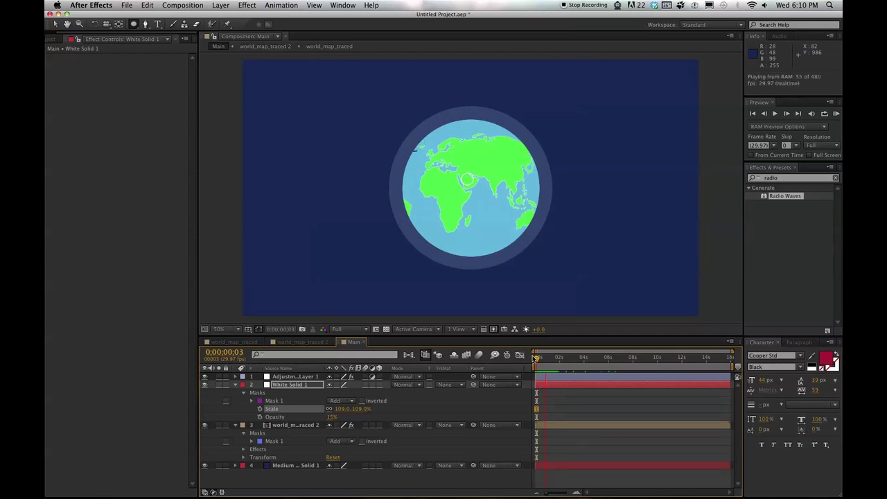
{"action": "key", "text": "space"}
{"action": "left_click_drag", "start_coordinate": [538, 358], "coordinate": [513, 359]}
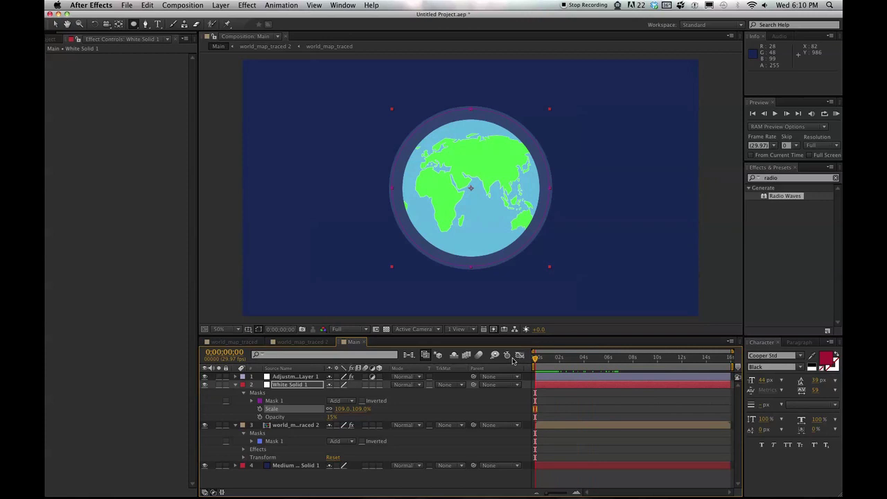